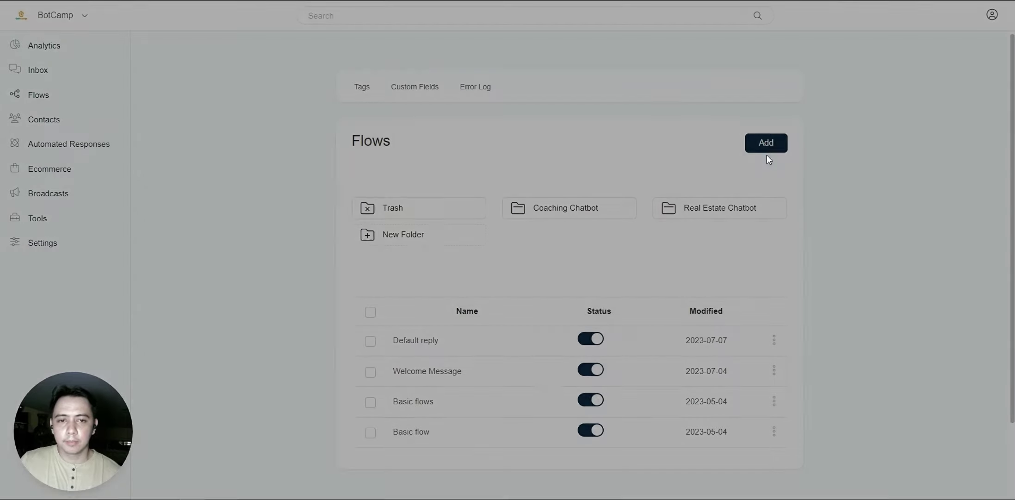
- Create a new flow named 'Create a basic flow'
click(428, 66)
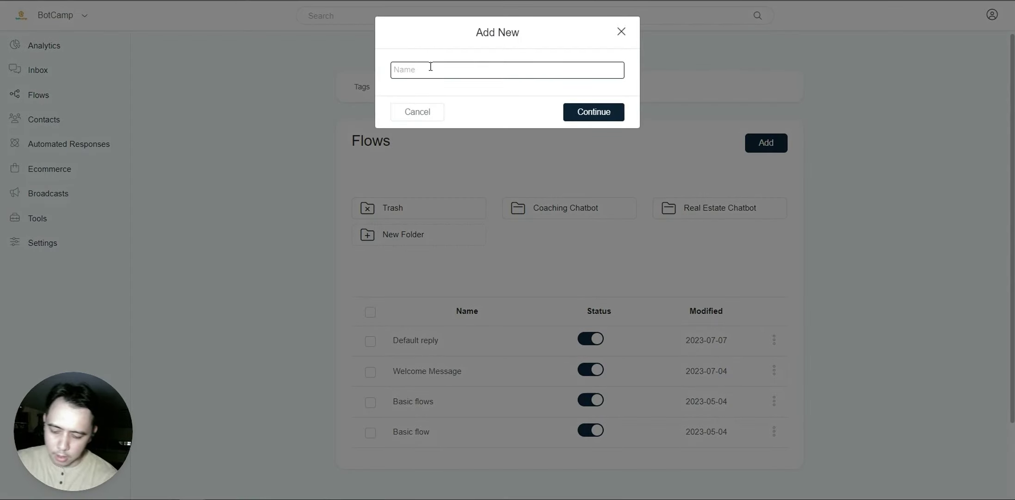
text(t)
key(BackSpace)
text(Test)
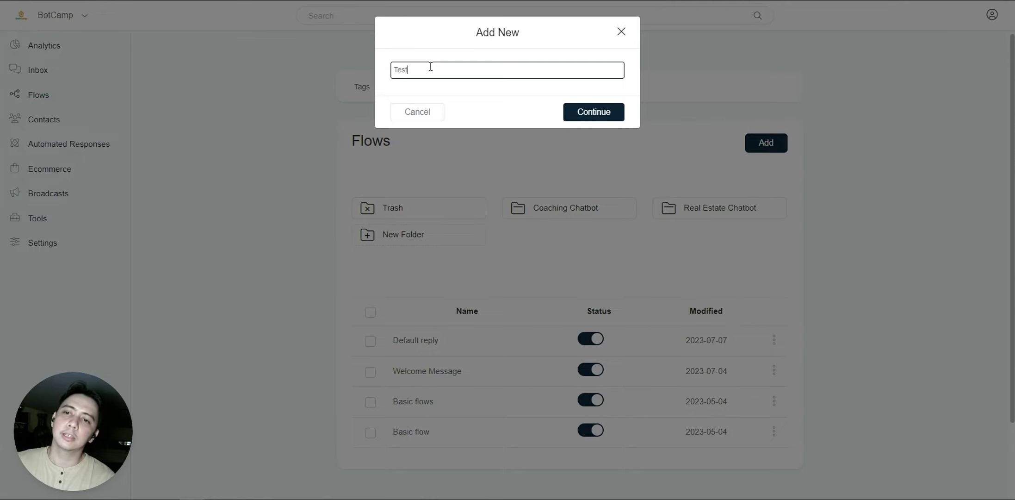
text(Crfe)
key(BackSpace)
key(BackSpace)
text(eate a basic flow)
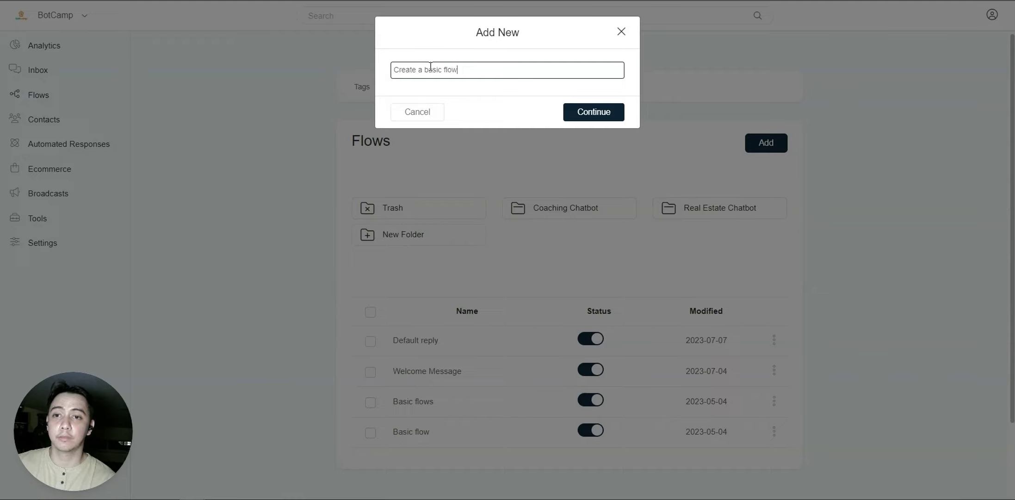
click(621, 115)
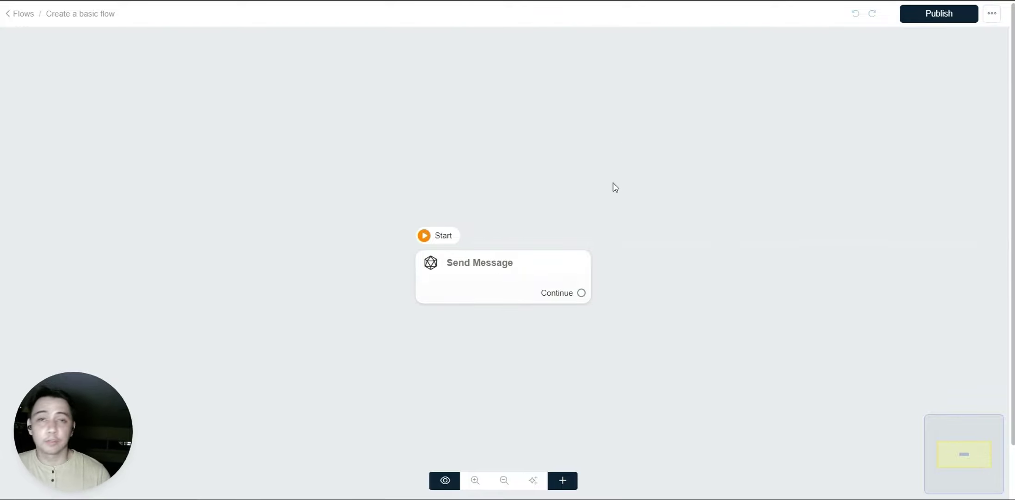
- Move the Send Message node to the canvas's top-left and bring up its addable content types
click(524, 279)
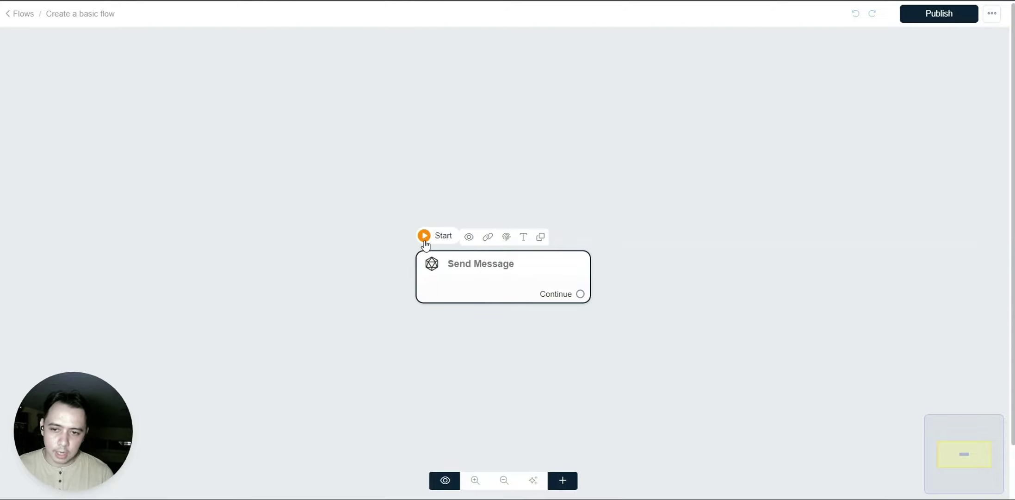
click(424, 194)
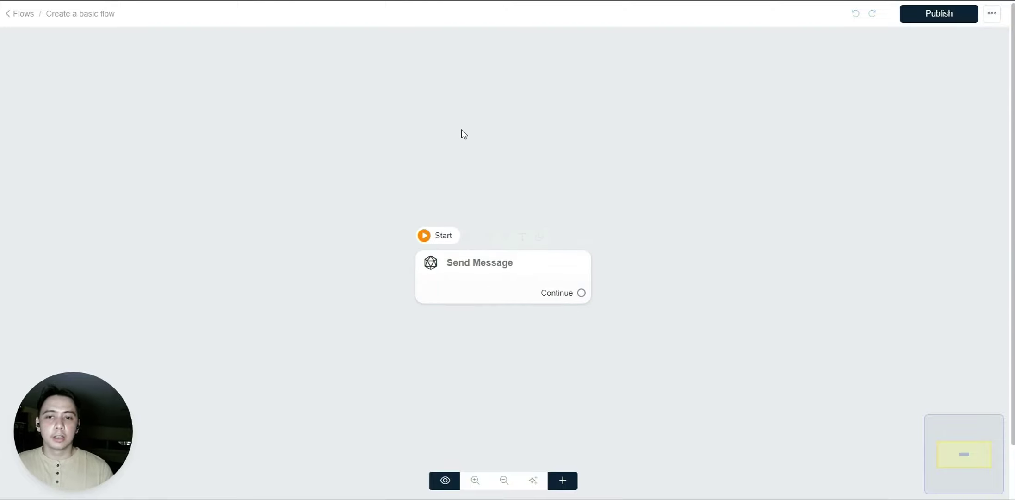
drag(96, 438, 970, 436)
drag(519, 289, 261, 190)
click(256, 172)
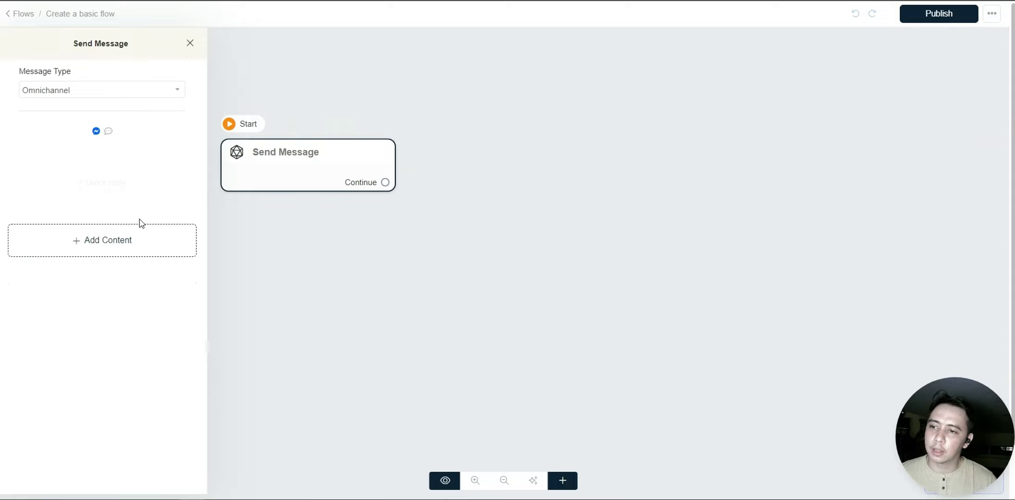
click(102, 238)
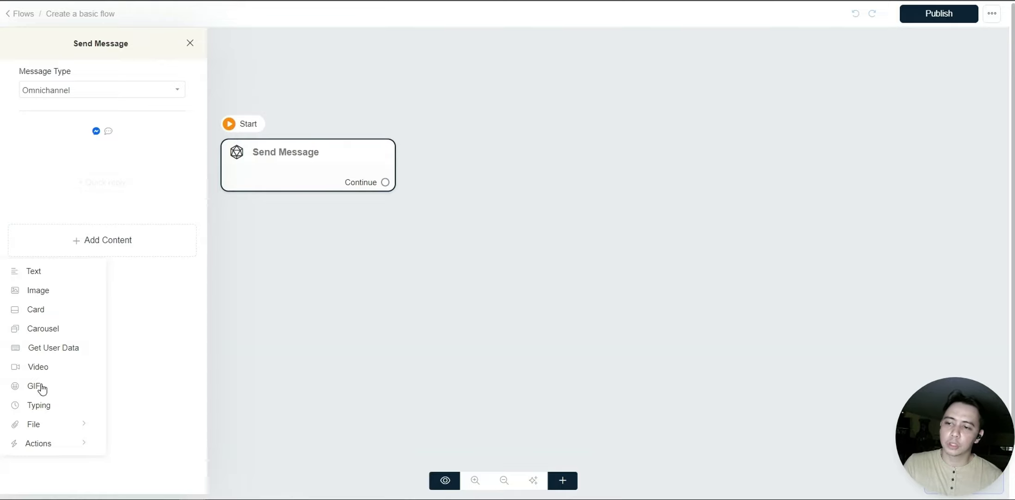
- Add a Text block to the Send Message node, keeping Omnichannel as the message type
click(42, 277)
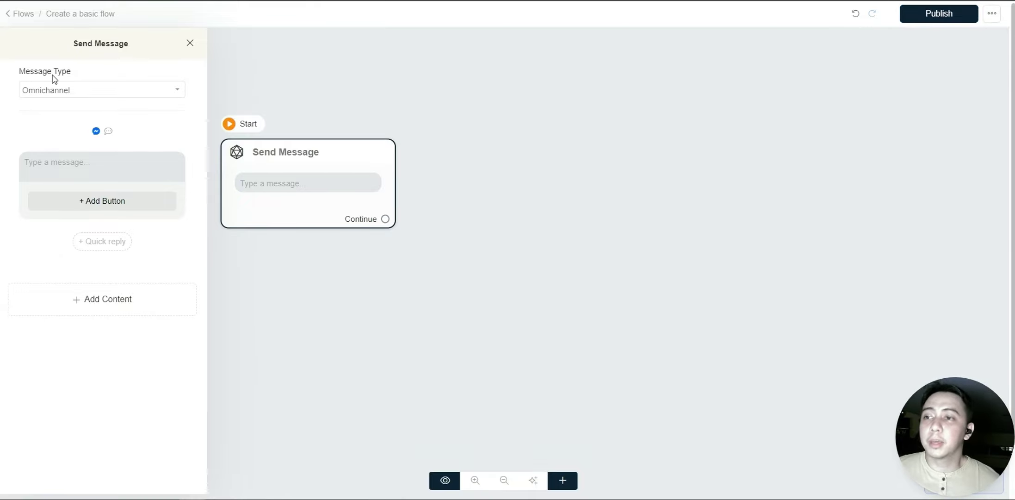
click(114, 91)
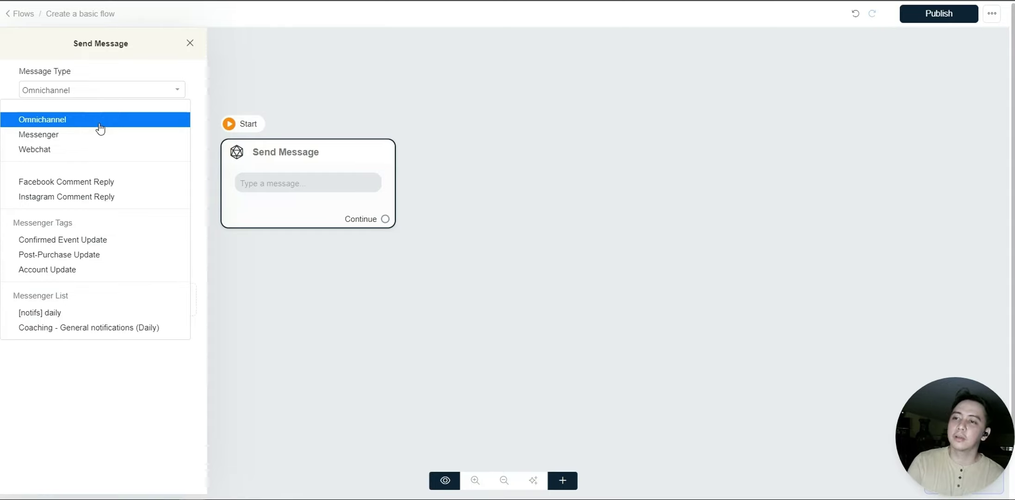
click(100, 127)
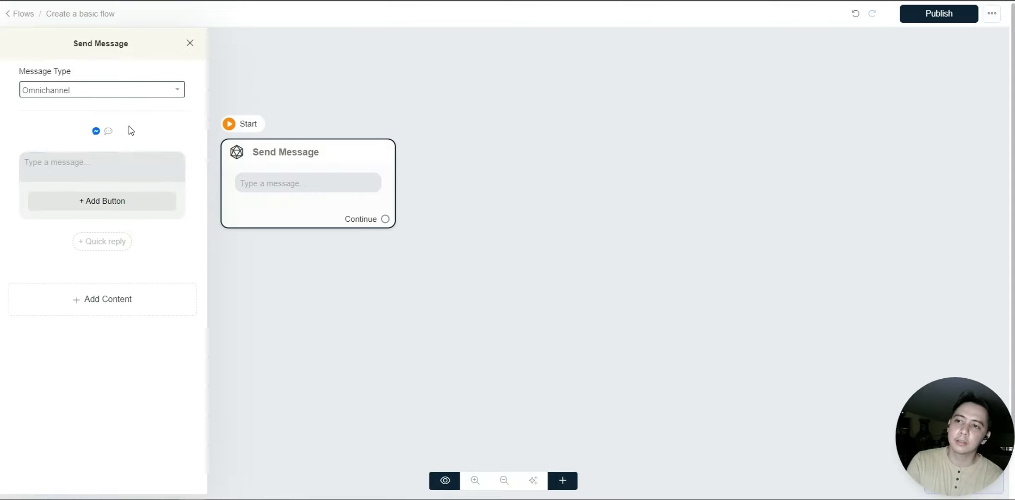
click(97, 162)
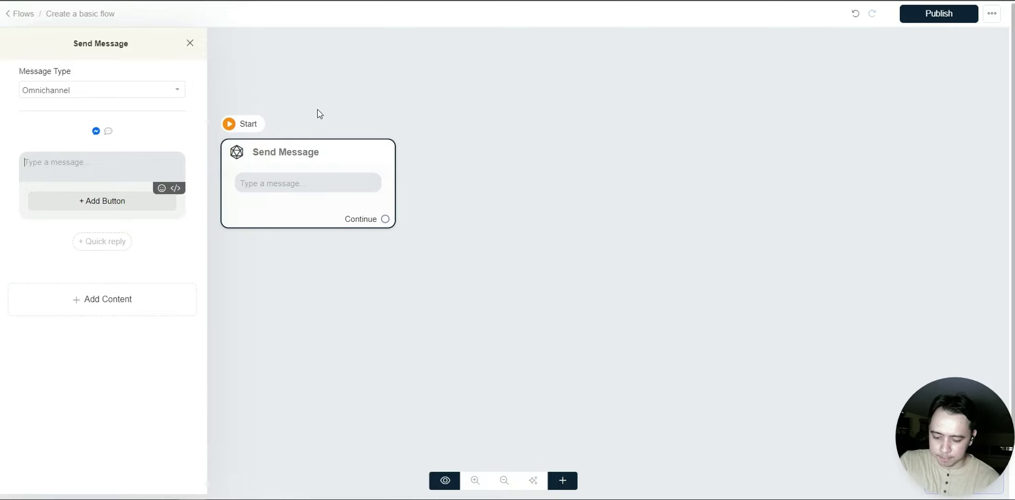
- Write 'Hello', the First Name field, '!', a waving-hand emoji and 'Welcome to BotCamp'
text(Hello)
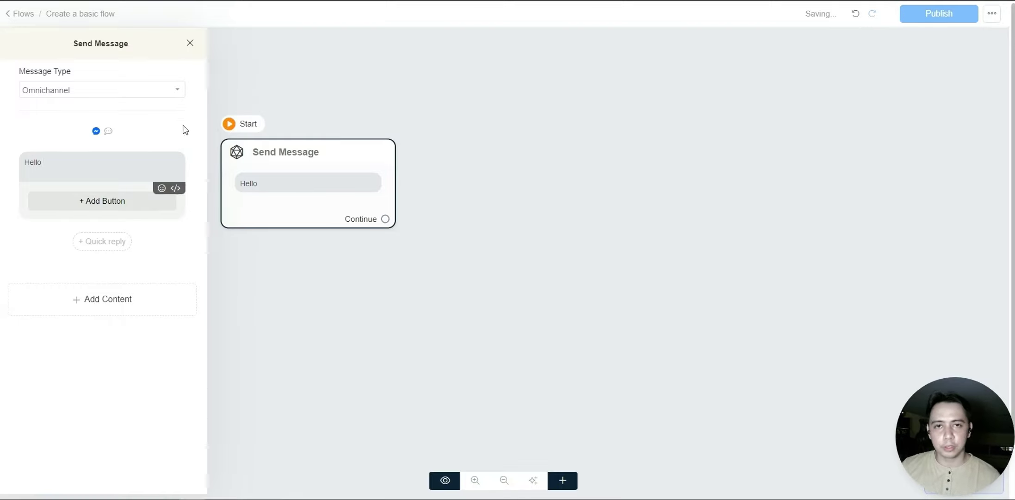
click(175, 190)
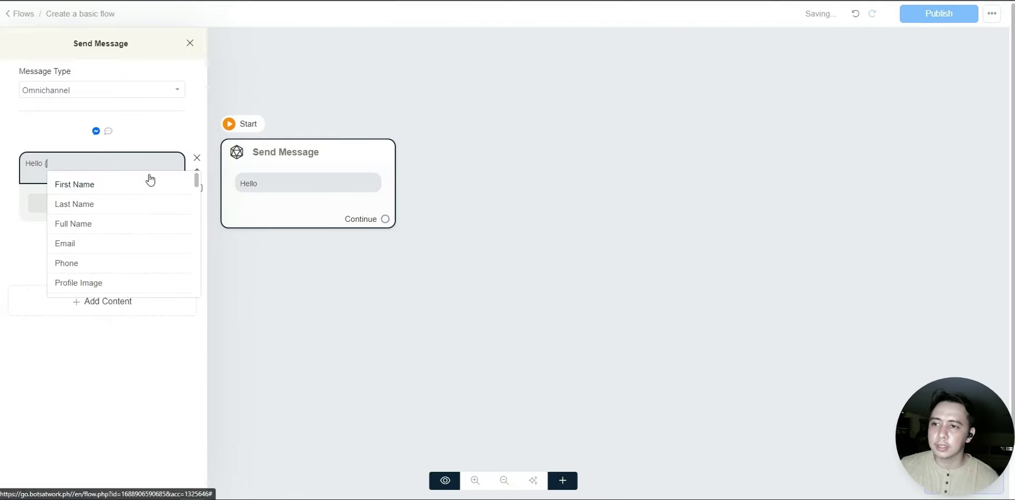
click(75, 184)
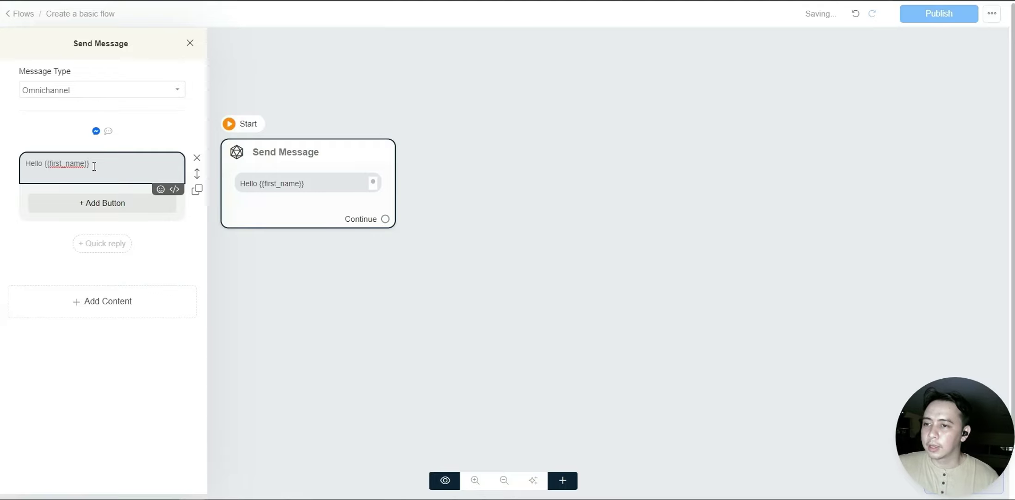
text(!)
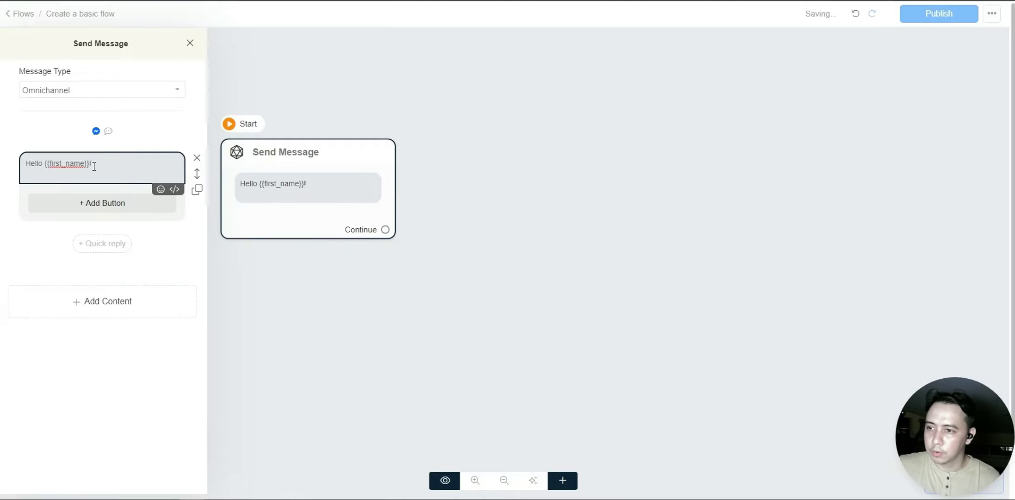
click(160, 189)
click(152, 250)
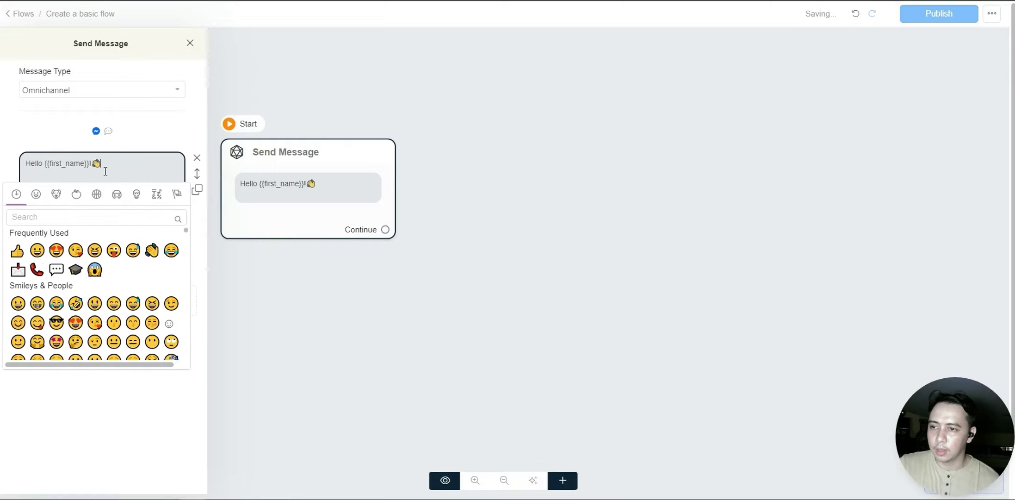
click(117, 168)
text(Welc)
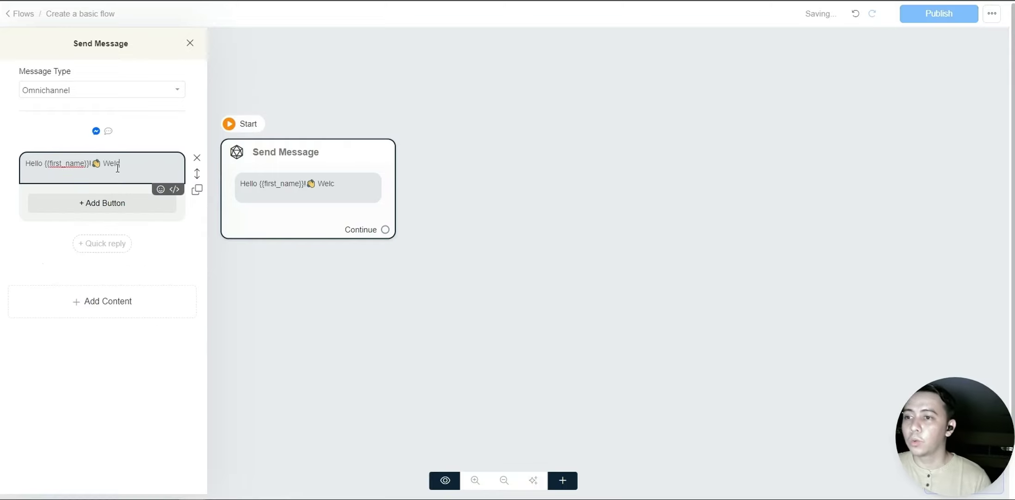
text(ome to BotCamp)
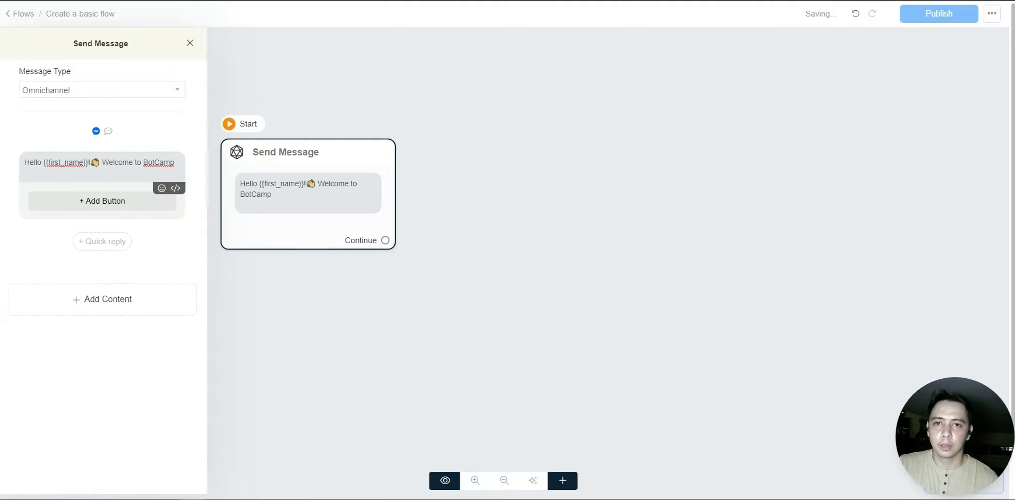
- Replace the graduation-cap emoji after BotCamp with a robot emoji found by searching 'bot'
click(160, 189)
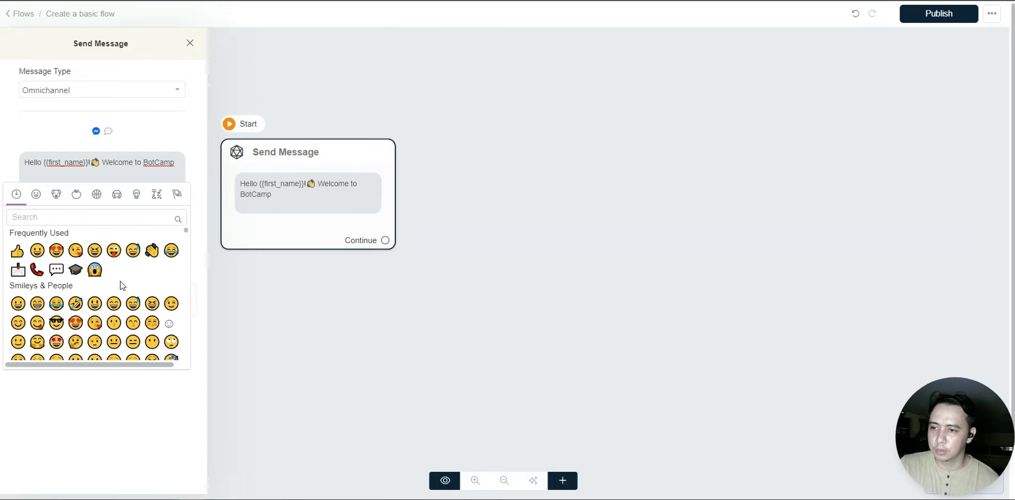
click(74, 268)
click(177, 162)
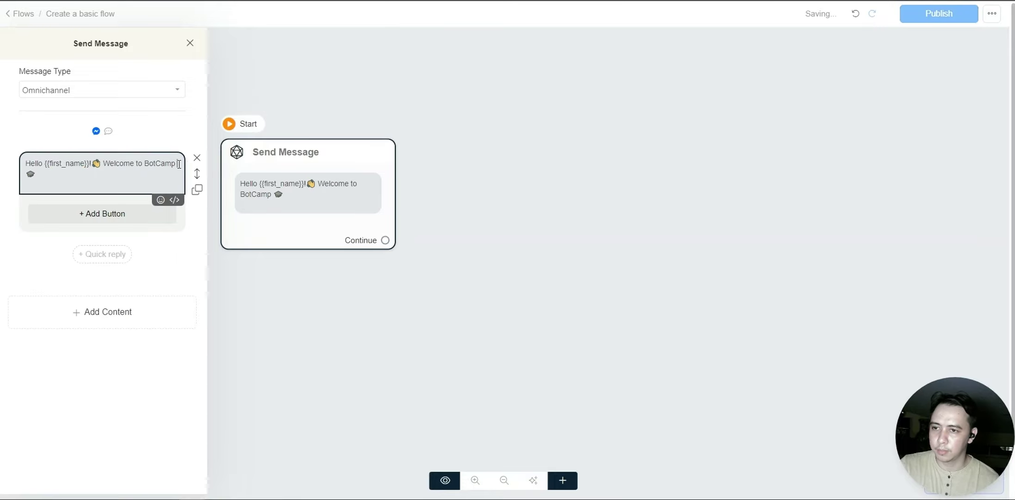
click(43, 171)
key(BackSpace)
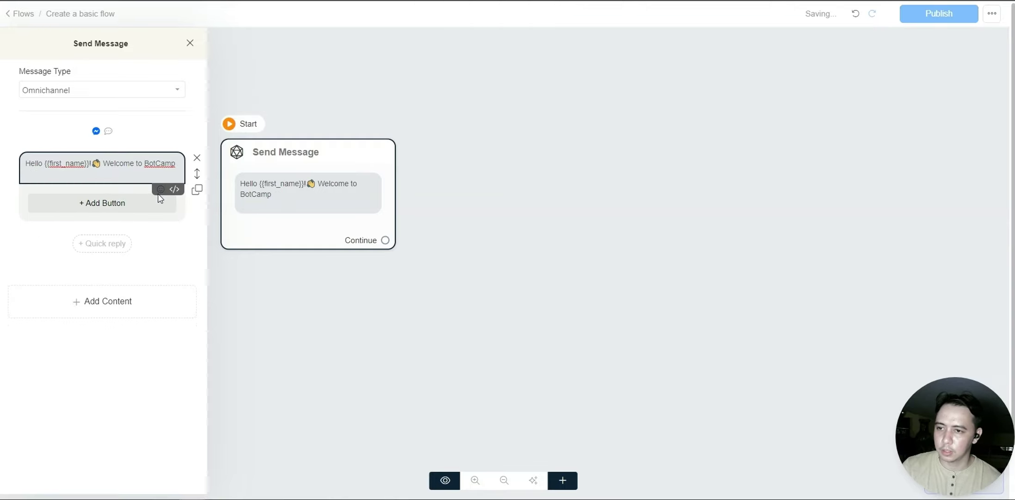
click(158, 194)
click(87, 215)
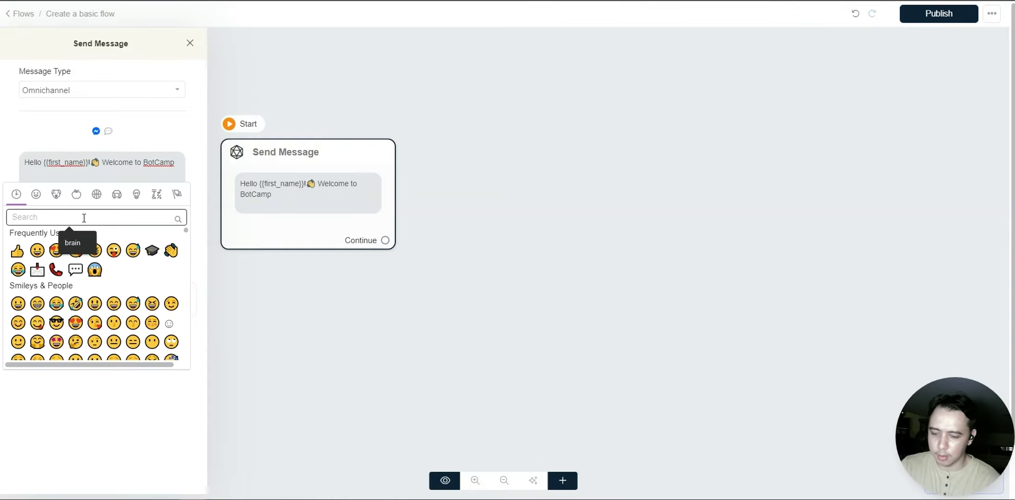
text(bot)
click(17, 251)
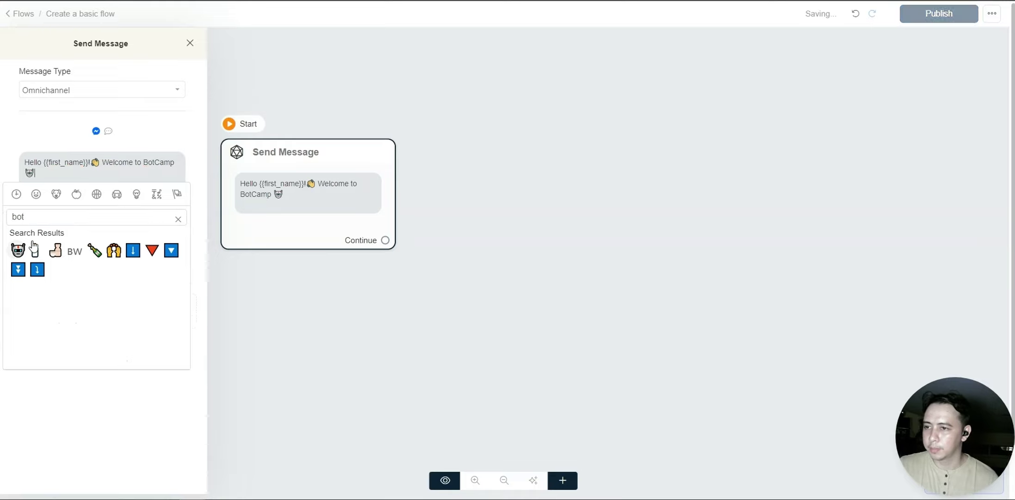
click(101, 178)
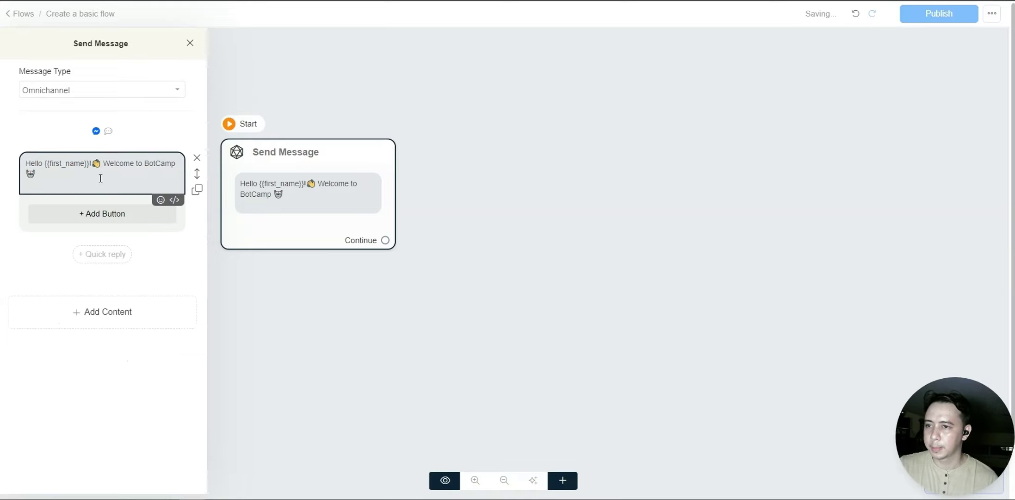
click(106, 299)
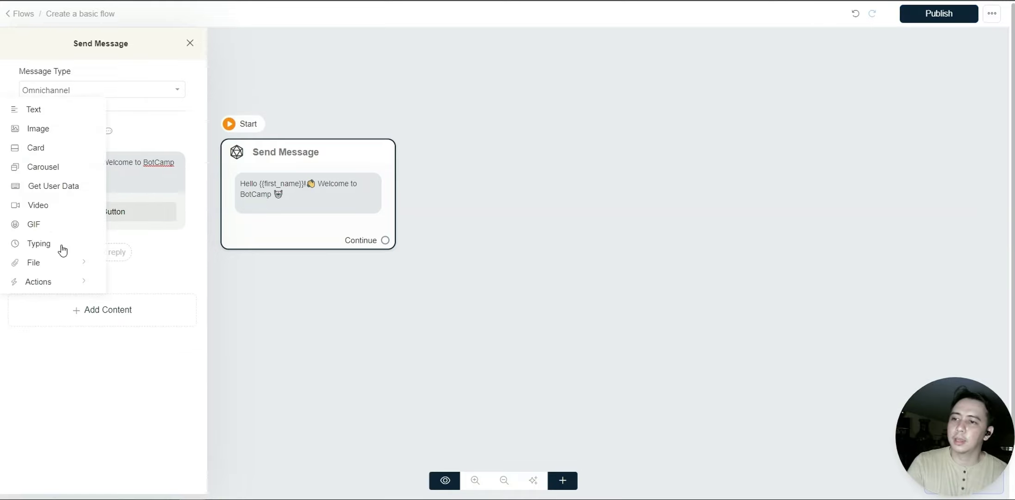
- Add a typing delay after the welcome text and edit its duration
click(60, 249)
double_click(106, 267)
text(7)
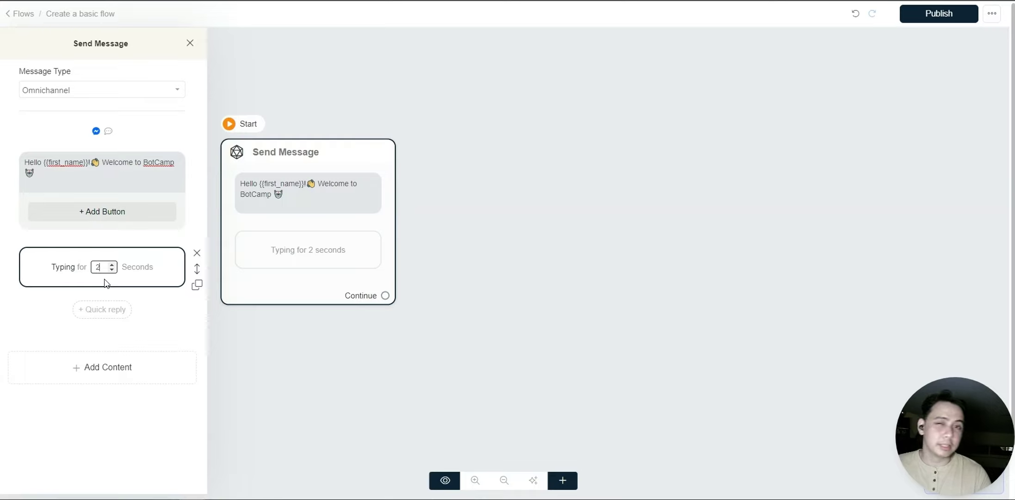
- Add the text 'How can I help you today' with a smiling emoji and a first button
click(114, 376)
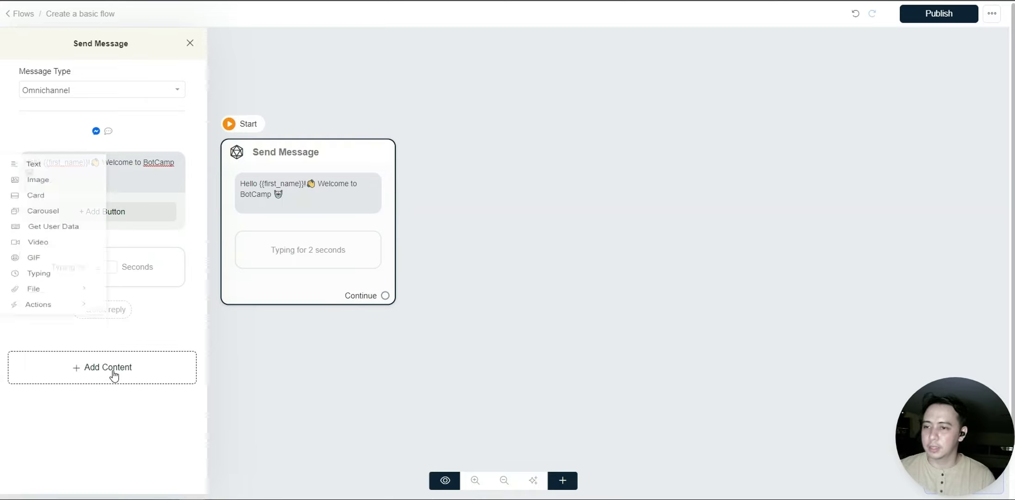
click(51, 168)
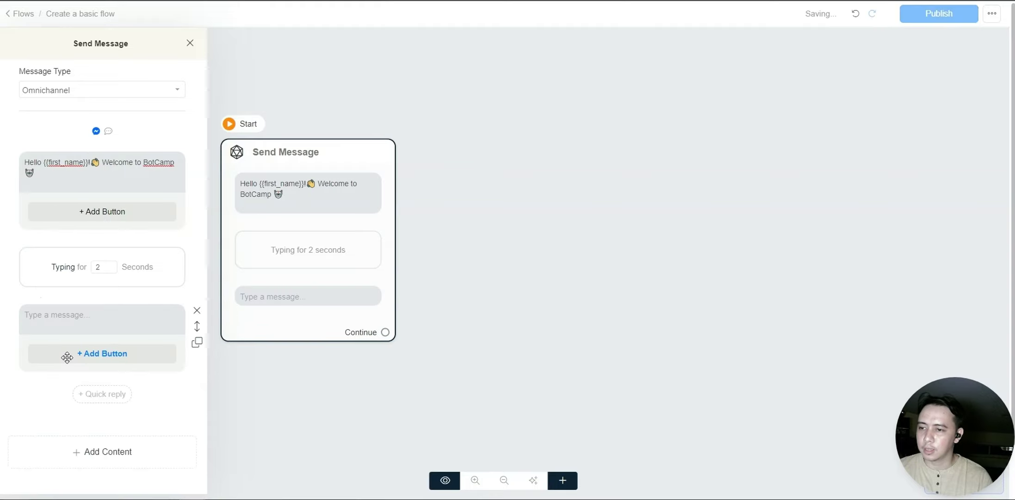
text(How c)
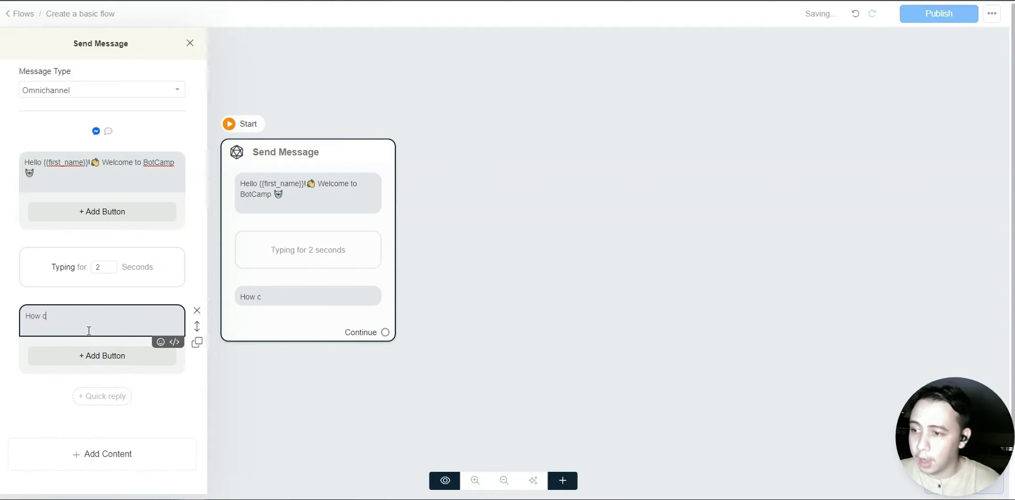
text(an I help you today?)
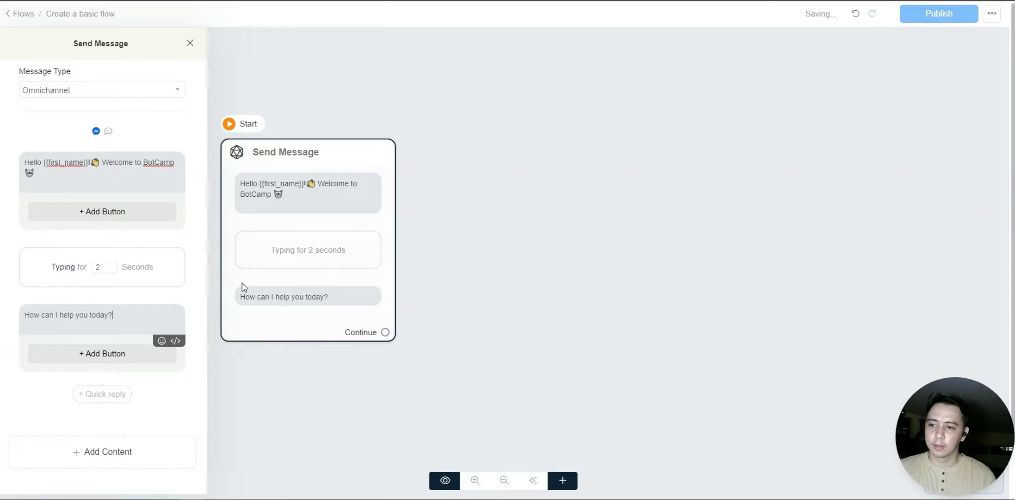
click(160, 341)
click(55, 372)
double_click(56, 372)
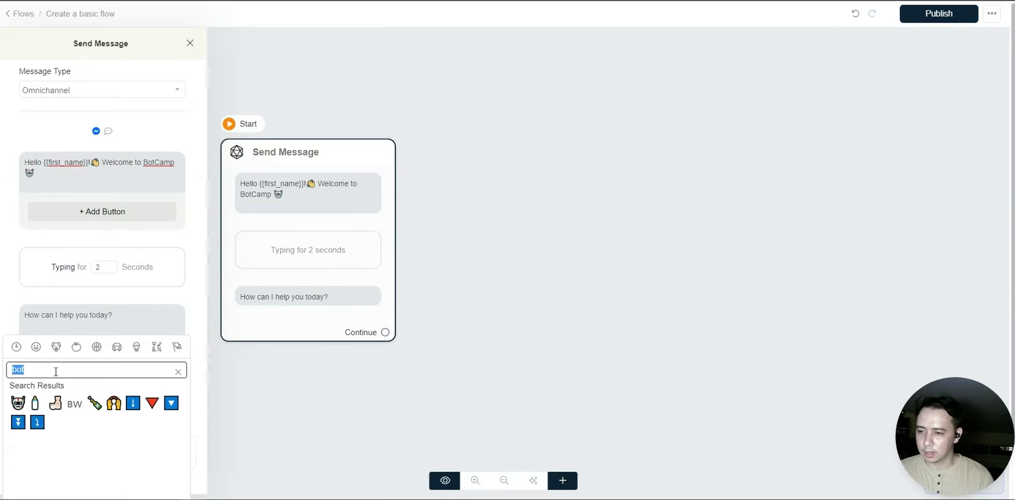
text(smile)
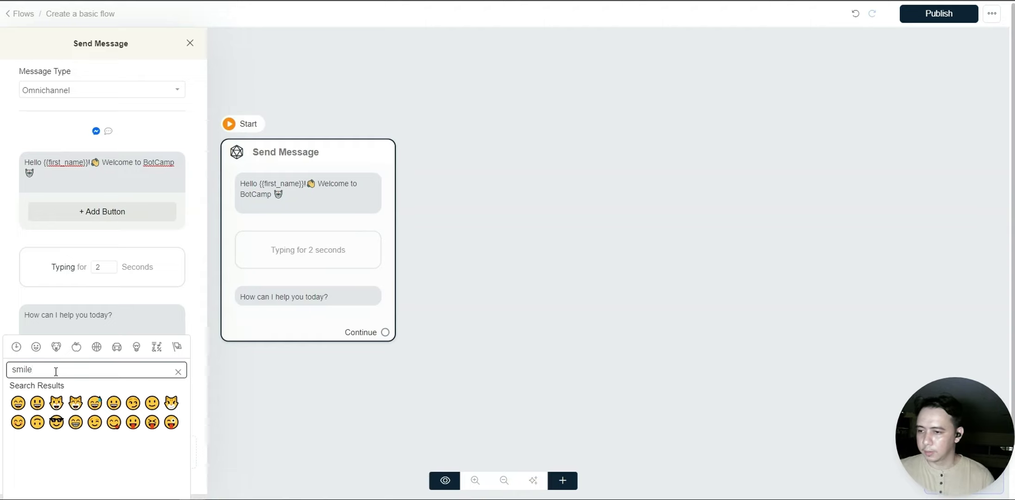
click(151, 403)
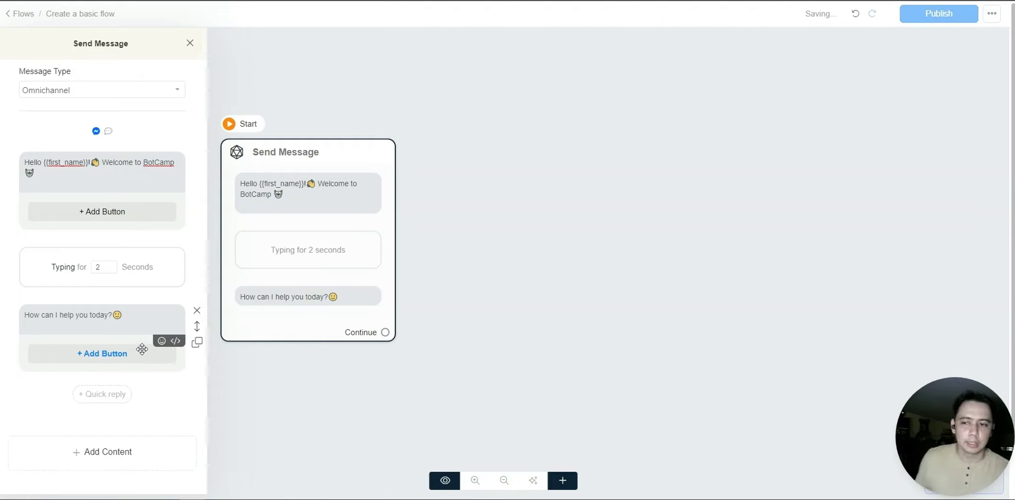
click(117, 352)
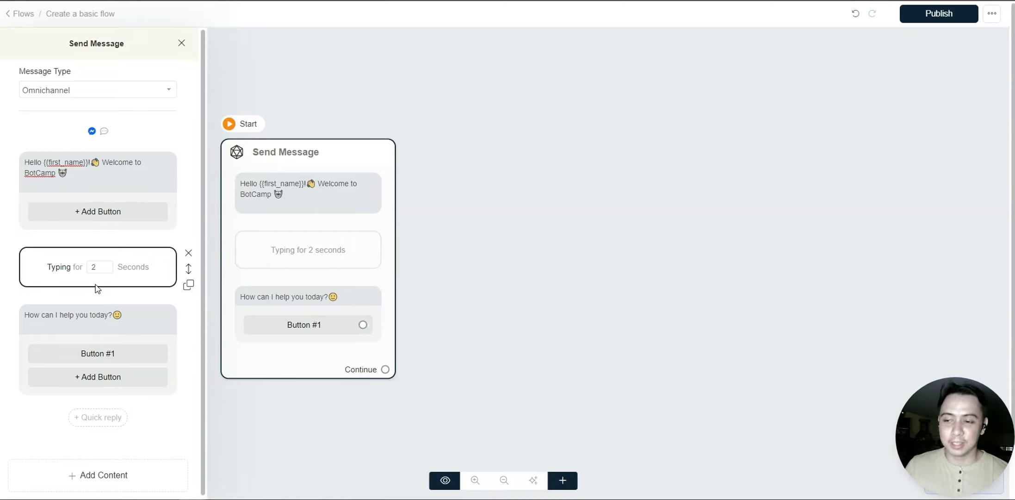
- Add a second button and rename Button #1 to 'See Programs 🎓'
click(98, 377)
click(104, 351)
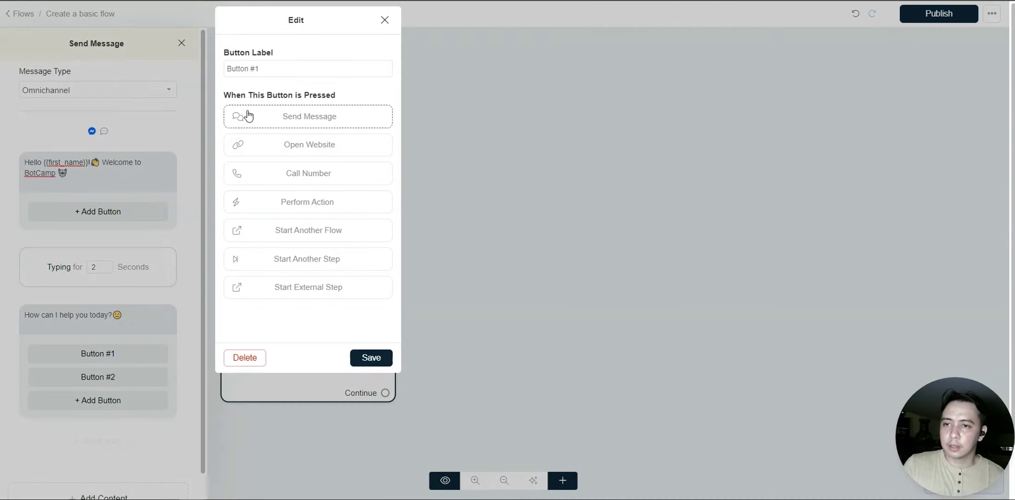
click(292, 66)
drag(292, 66, 212, 64)
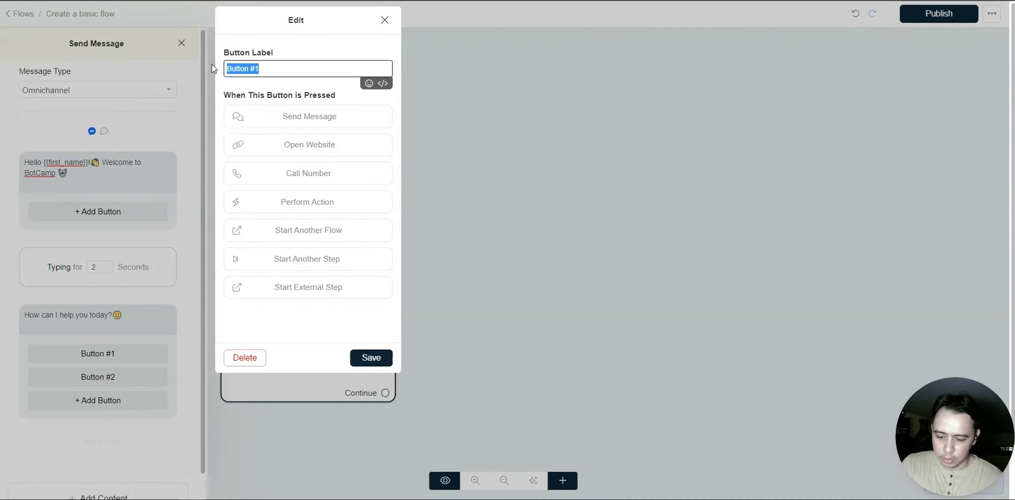
text(See)
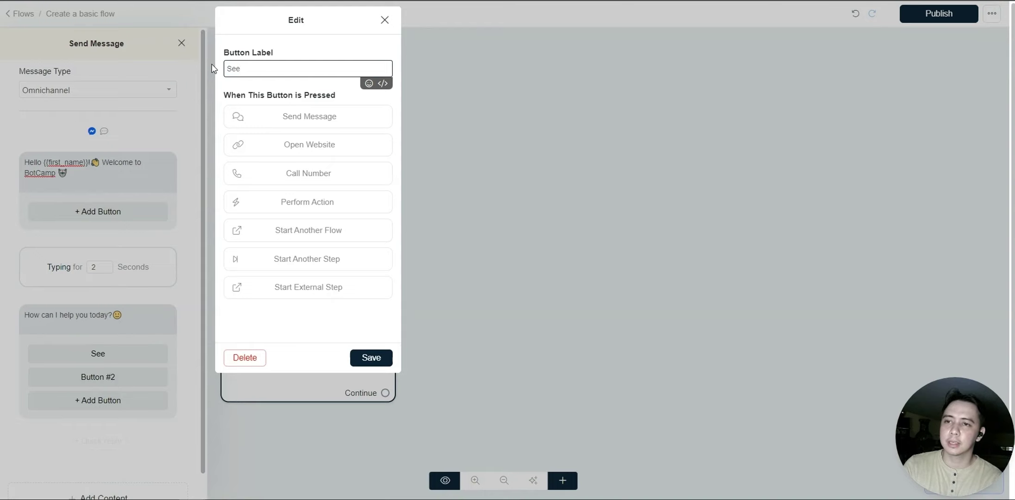
text( Programs)
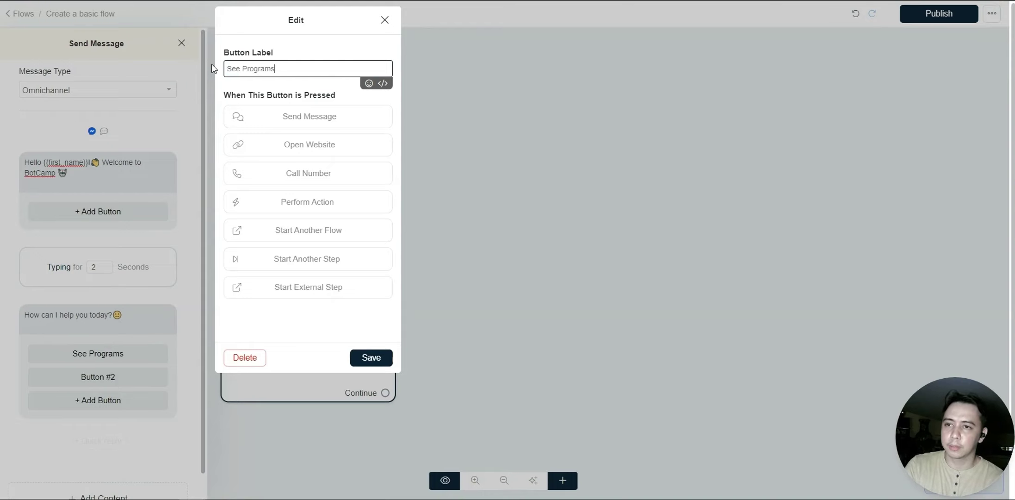
click(368, 88)
double_click(258, 114)
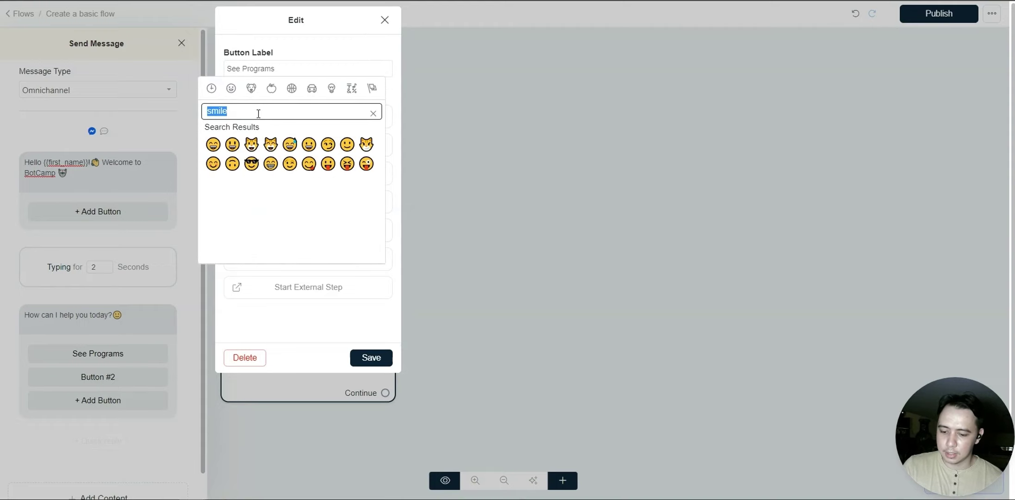
key(BackSpace)
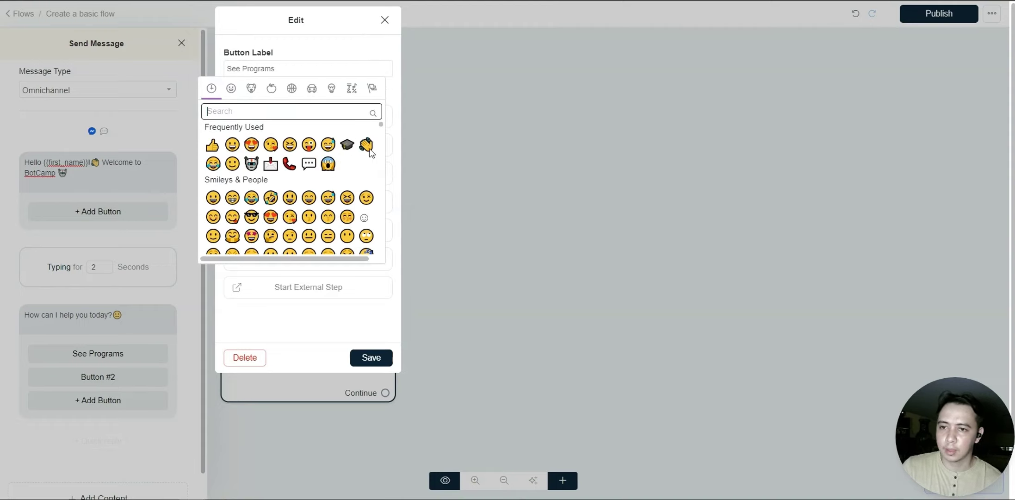
click(347, 145)
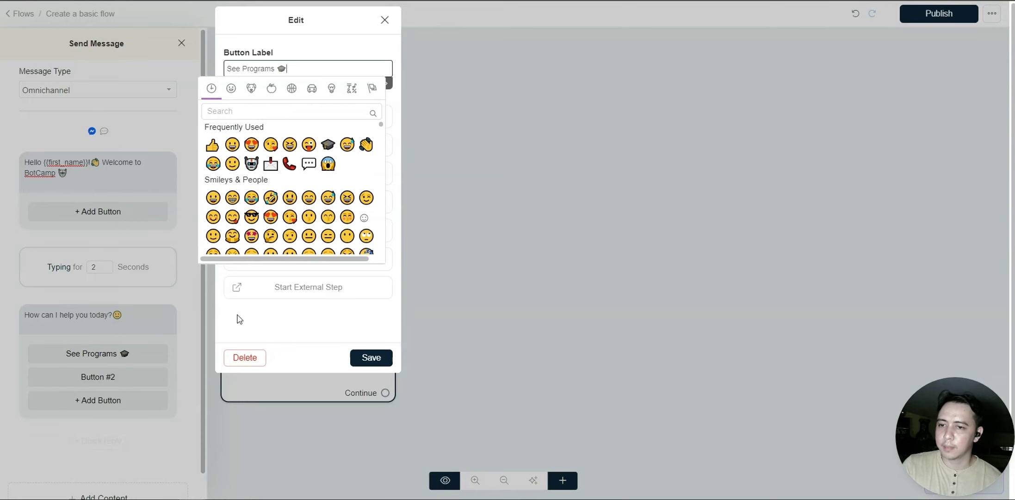
click(366, 340)
click(372, 357)
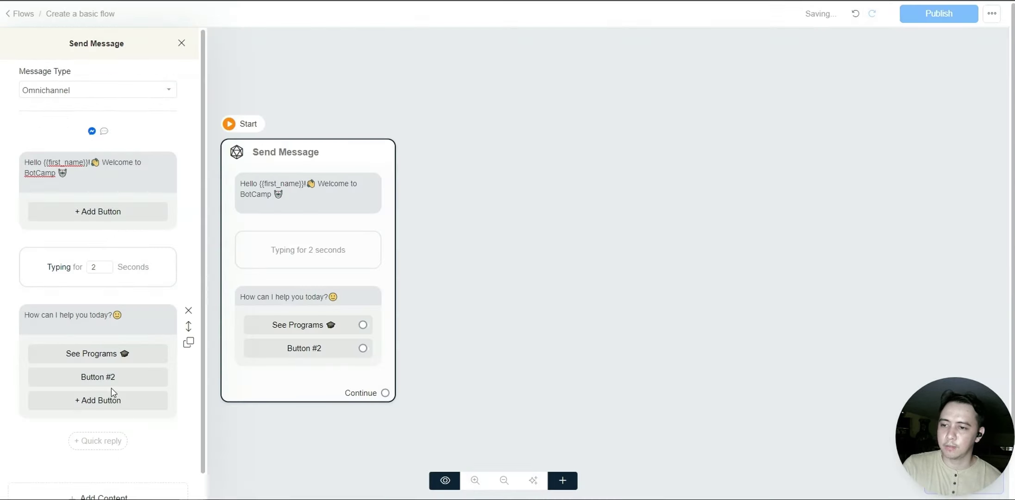
- Rename Button #2 to 'Contact Us 📞' and save it
click(90, 378)
drag(294, 70, 233, 83)
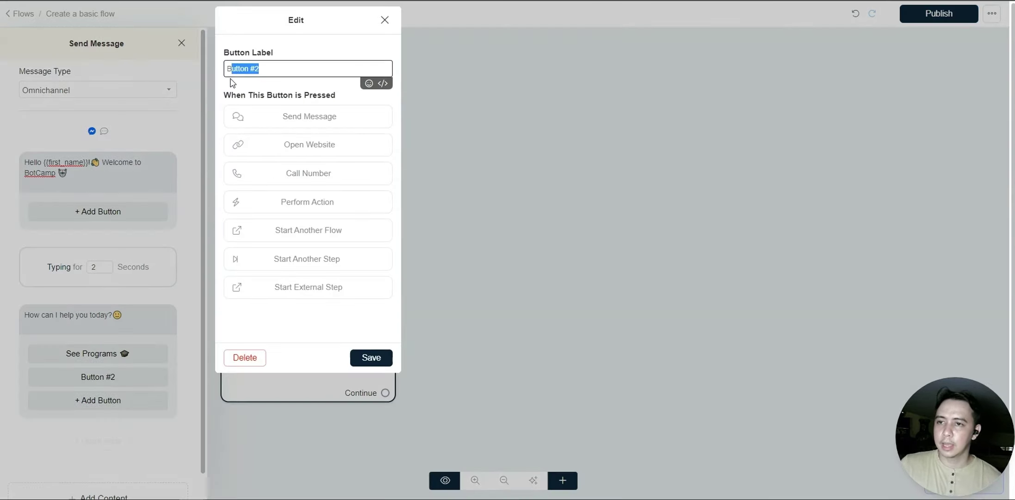
text(Contact Us)
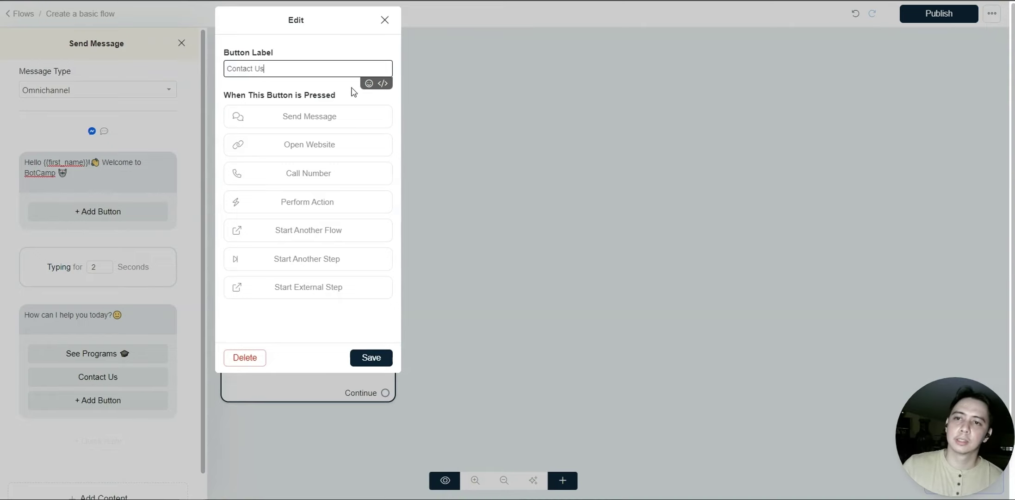
click(368, 84)
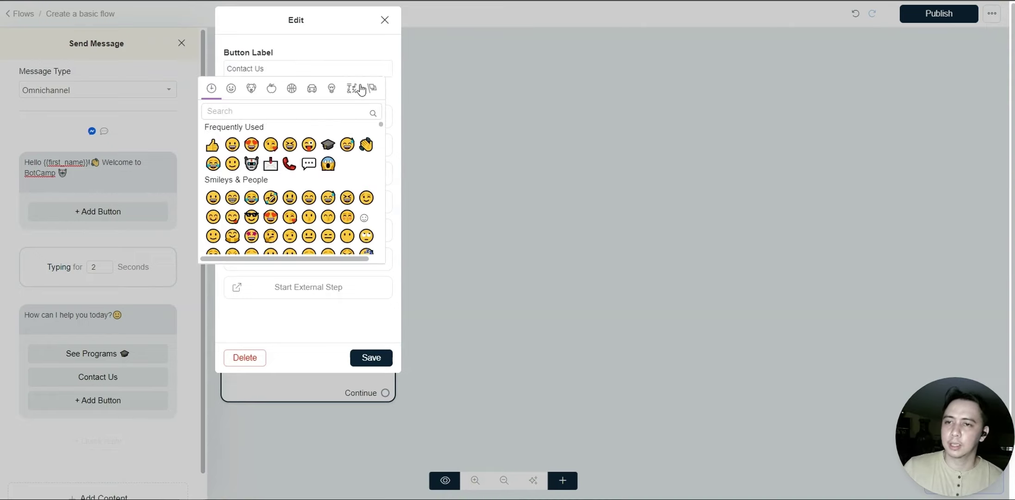
click(289, 164)
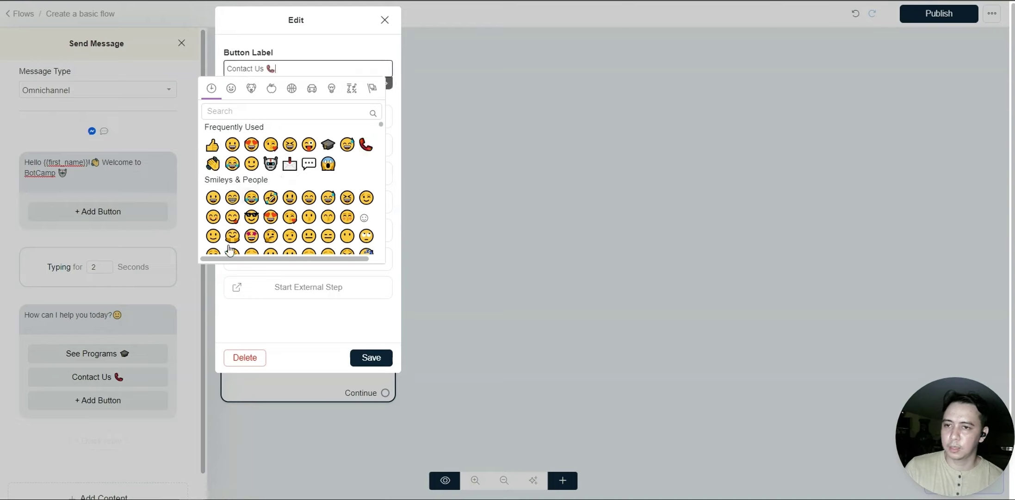
click(372, 358)
drag(378, 257, 355, 225)
click(274, 369)
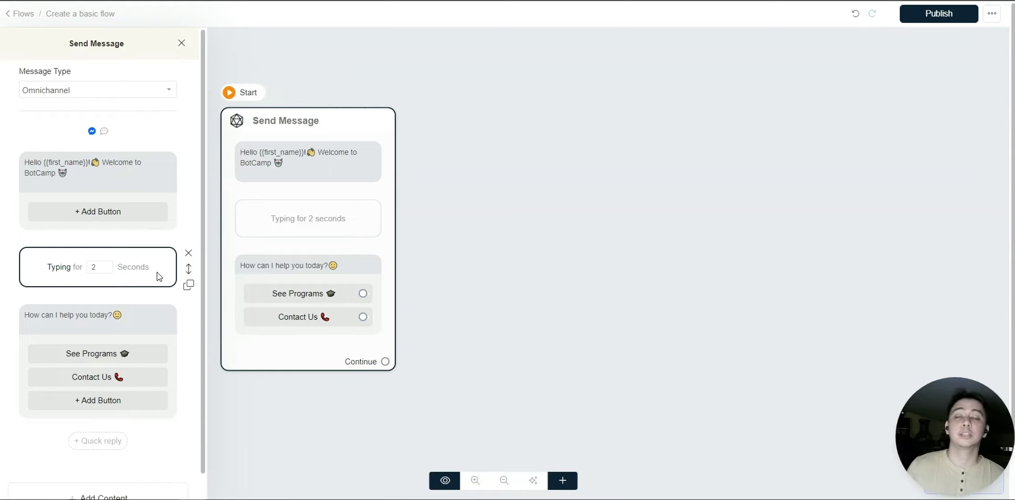
scroll(125, 435, down, 1)
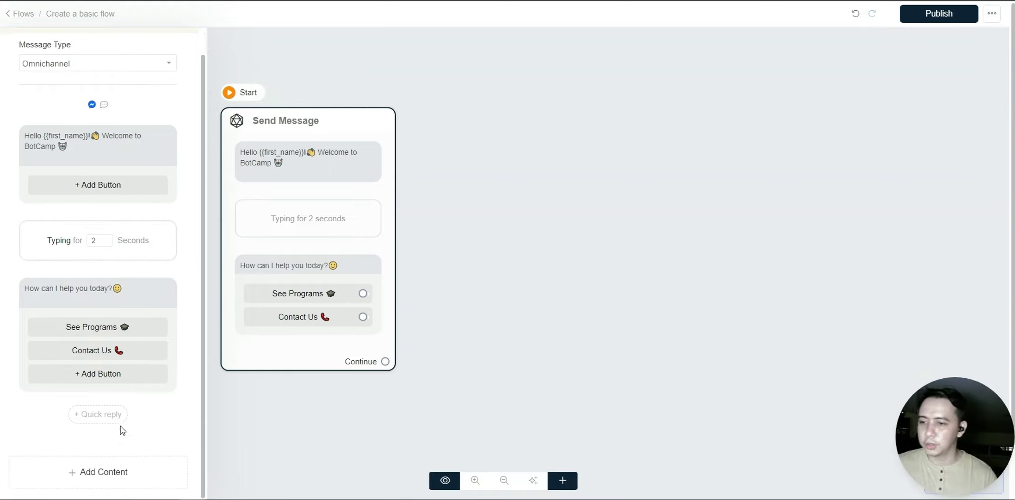
click(69, 471)
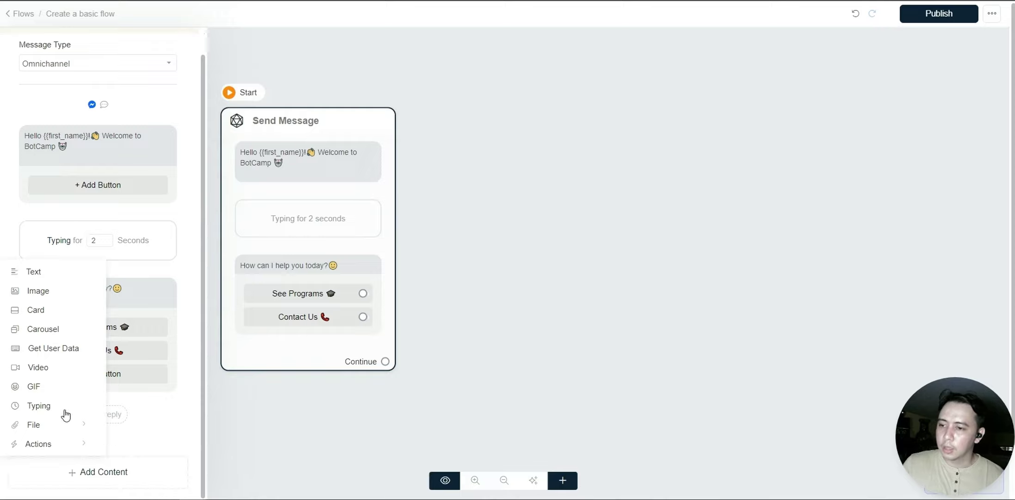
click(38, 291)
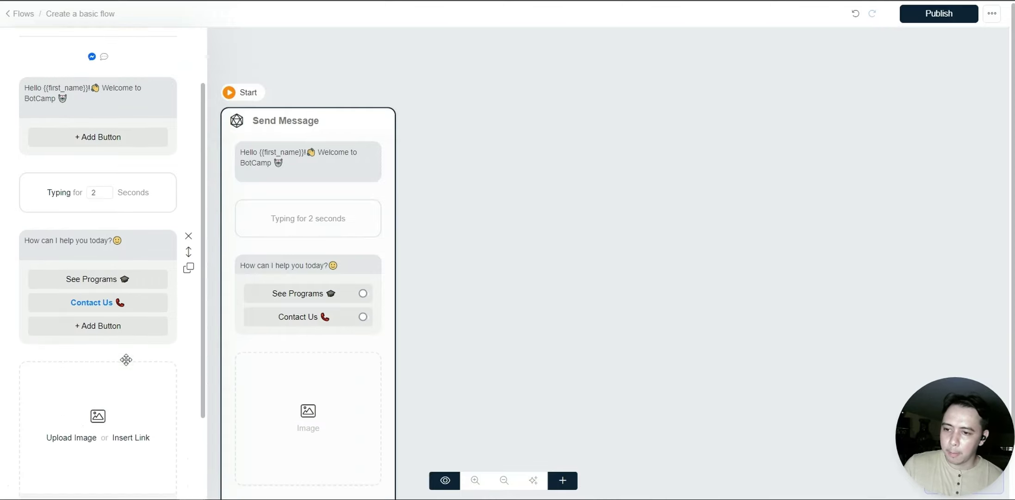
click(78, 387)
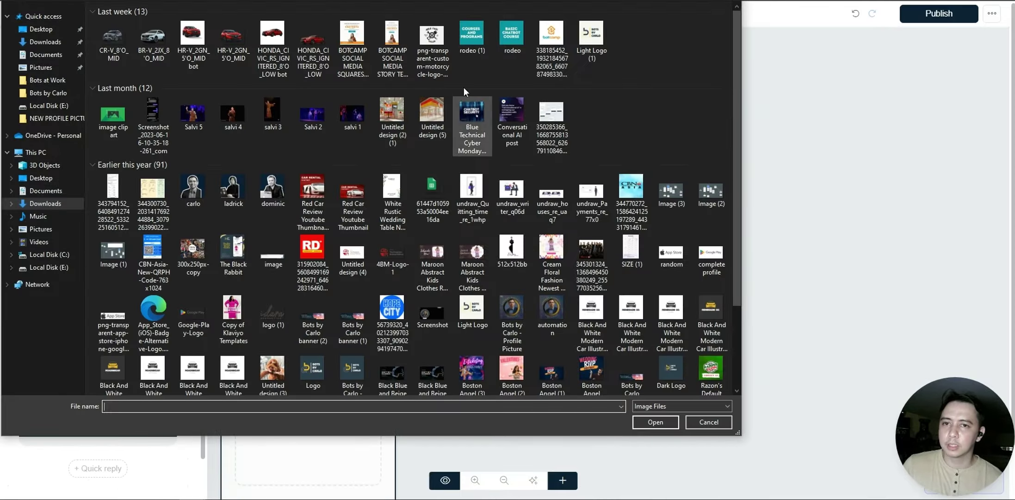
click(545, 39)
double_click(544, 39)
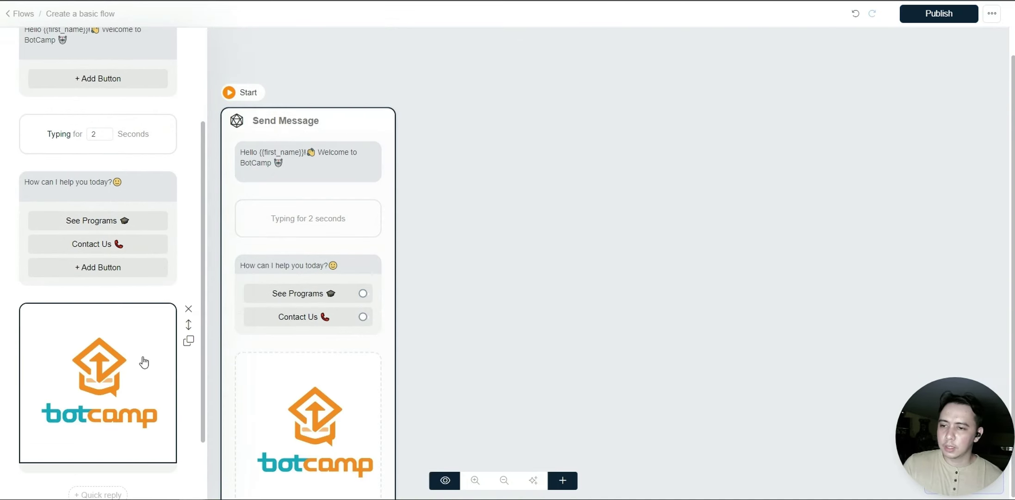
click(141, 367)
click(708, 422)
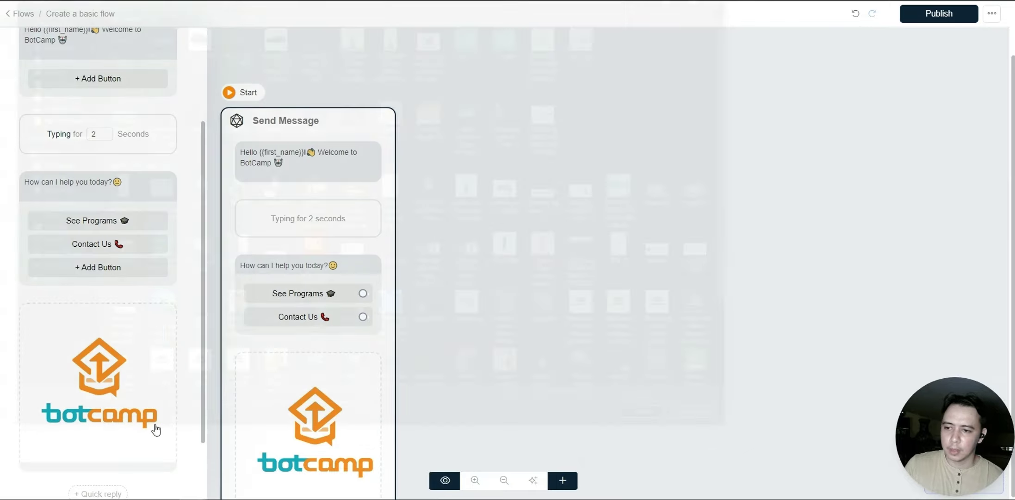
click(188, 308)
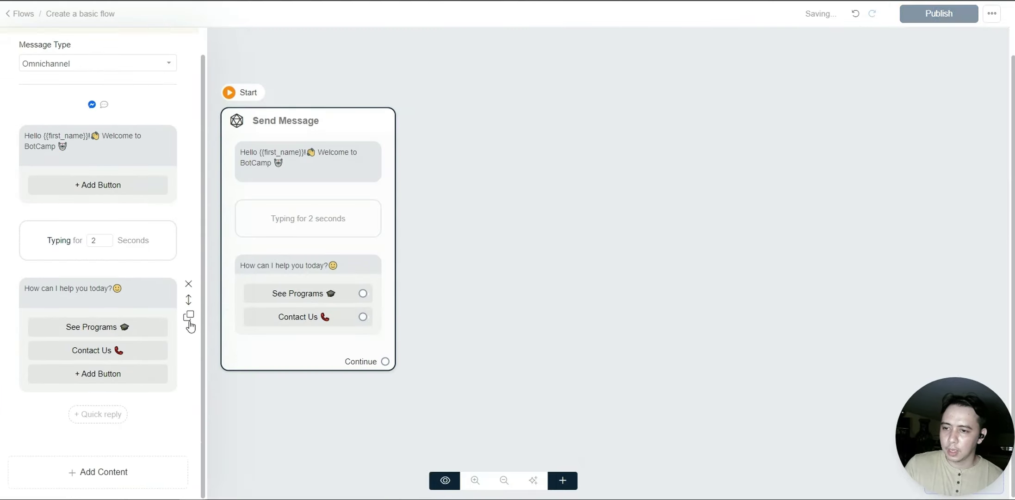
- Add an image block, try the web-link option, then remove the empty image block
click(99, 468)
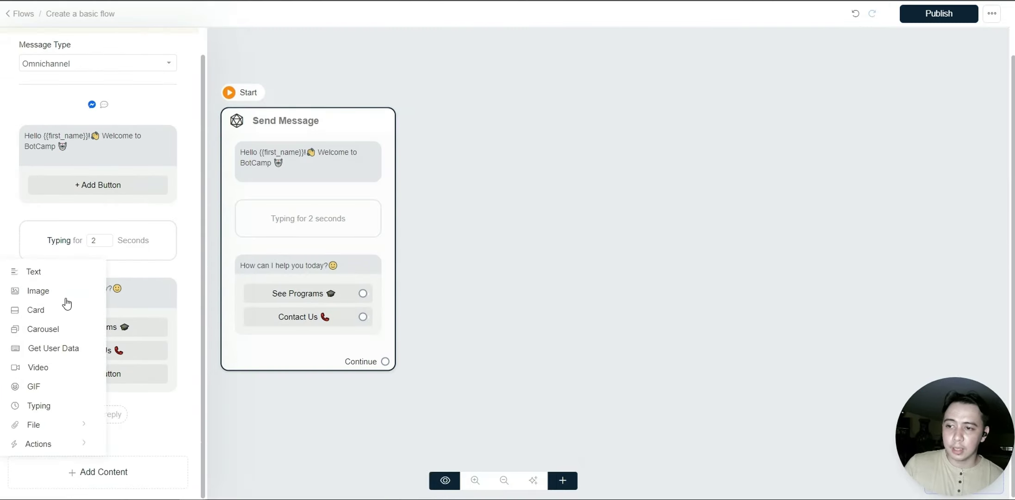
click(65, 291)
scroll(120, 445, down, 3)
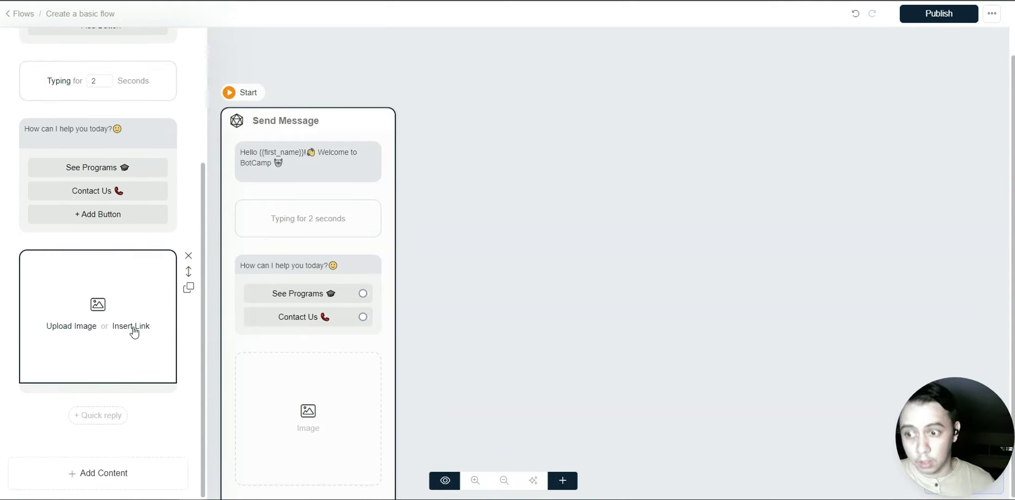
click(134, 326)
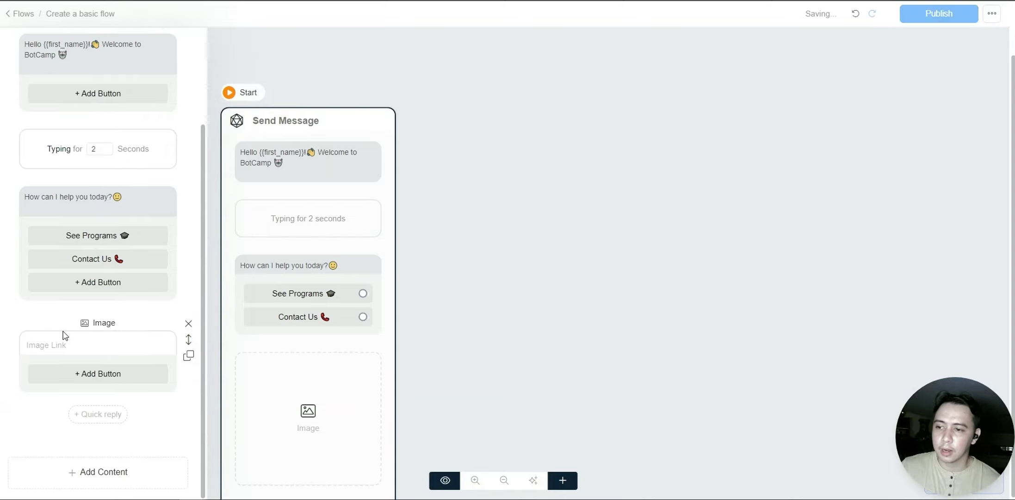
click(189, 324)
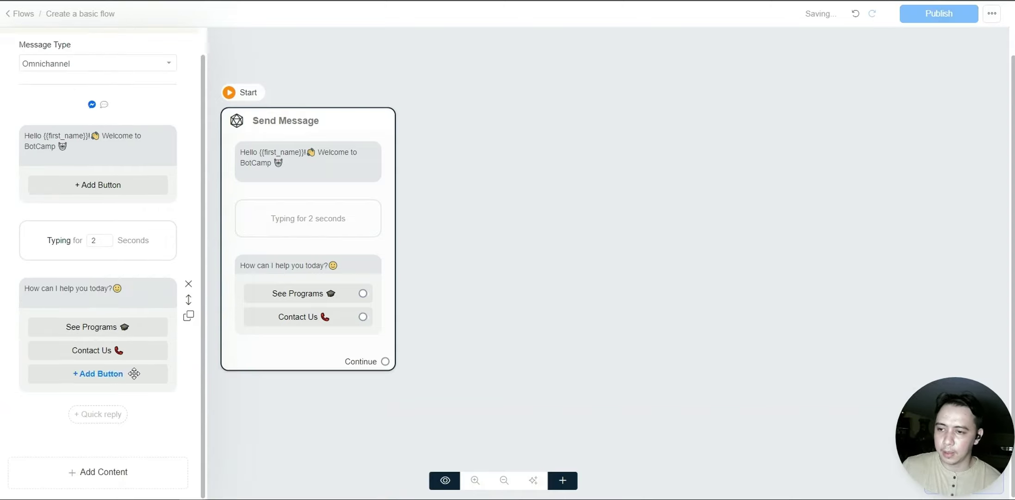
click(100, 469)
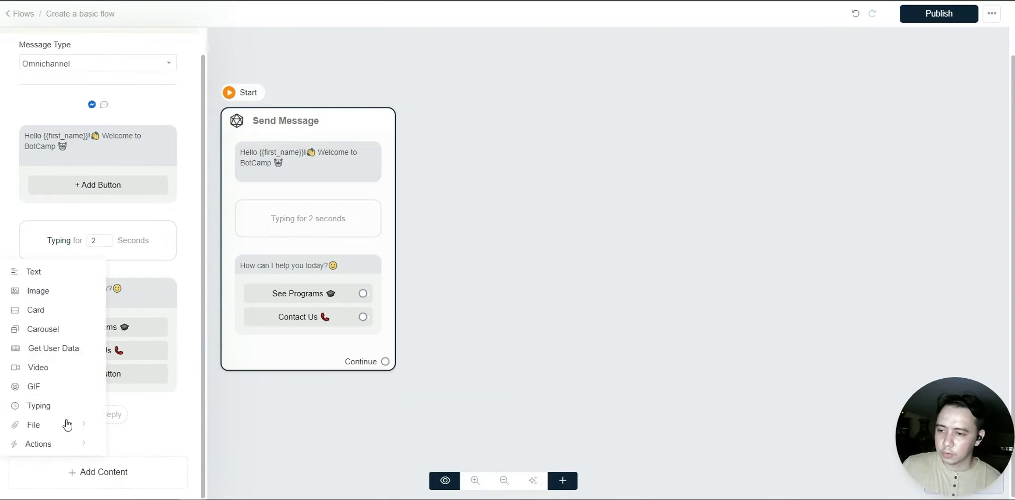
- Upload the BotCamp logo into a new image block and move it above the greeting
click(52, 293)
scroll(73, 457, down, 3)
click(71, 326)
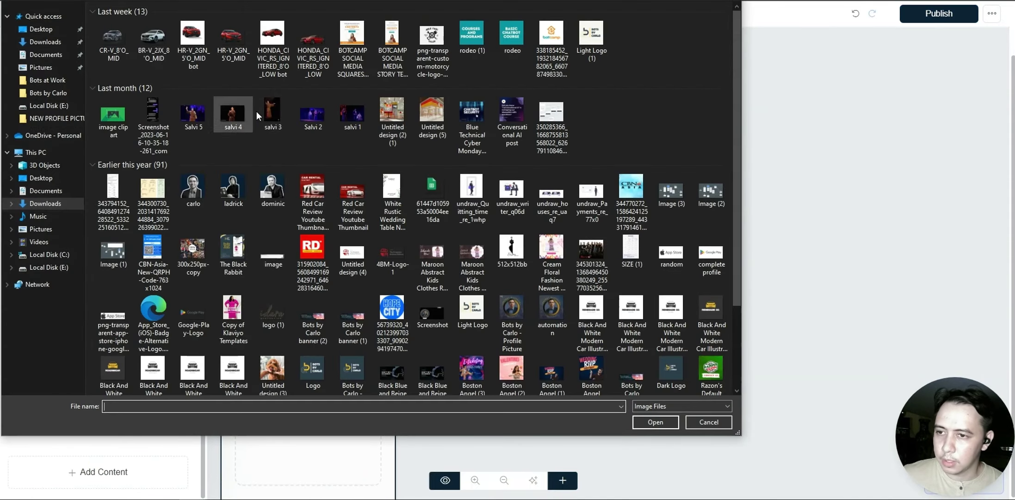
click(552, 50)
double_click(552, 49)
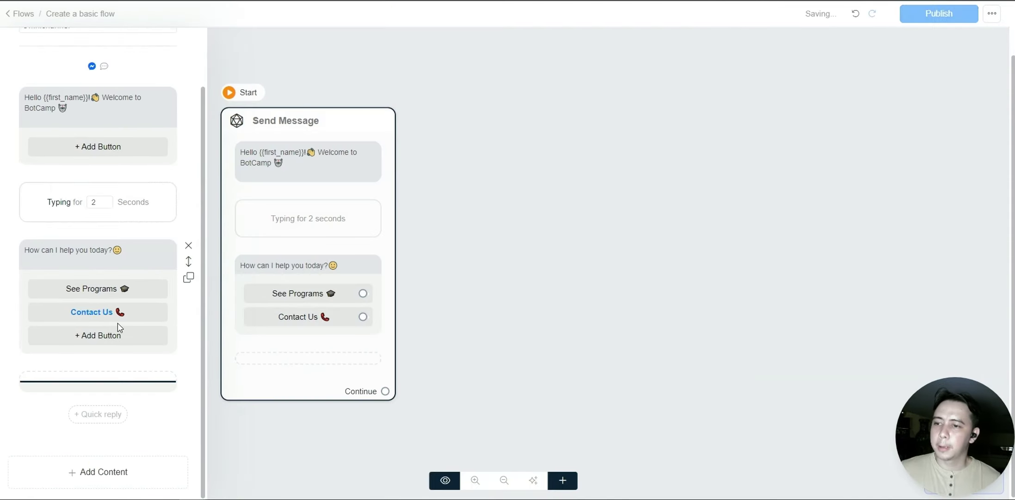
scroll(80, 344, up, 1)
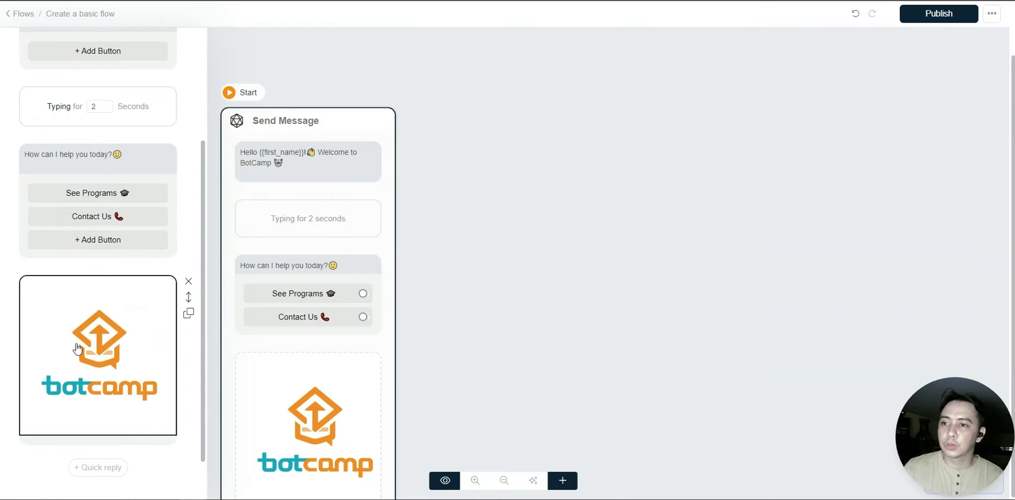
scroll(74, 347, up, 2)
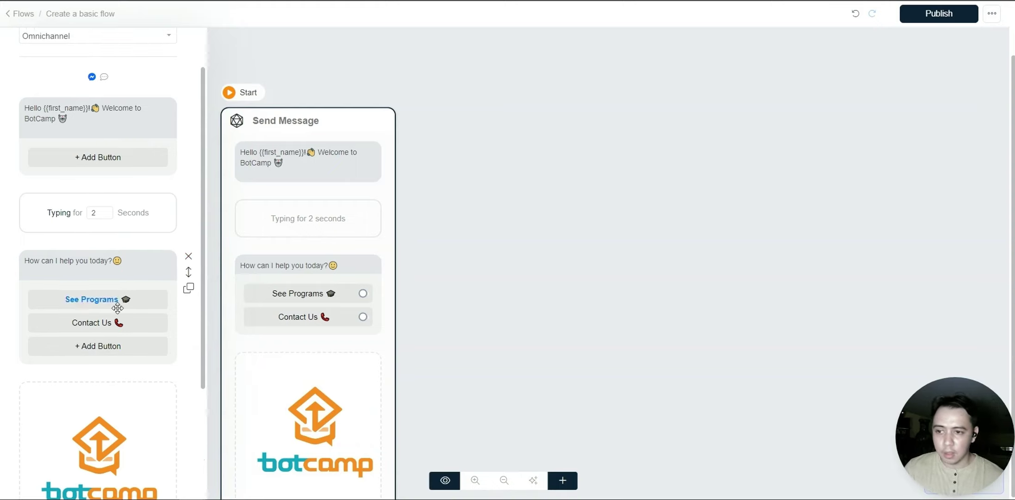
scroll(118, 301, down, 1)
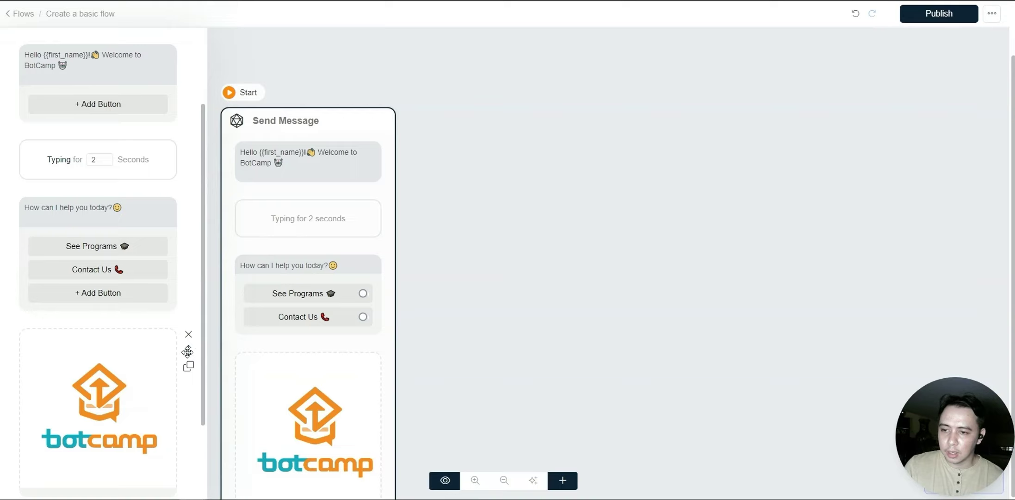
drag(187, 352, 179, 55)
scroll(119, 279, up, 1)
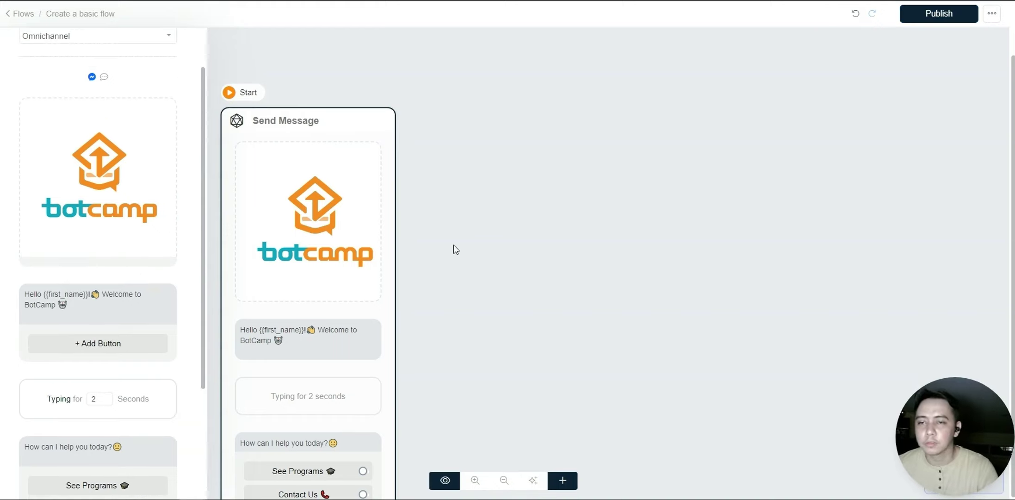
- Connect See Programs to a new Send Message #1 node, deleting the extra Contact Us node
click(497, 221)
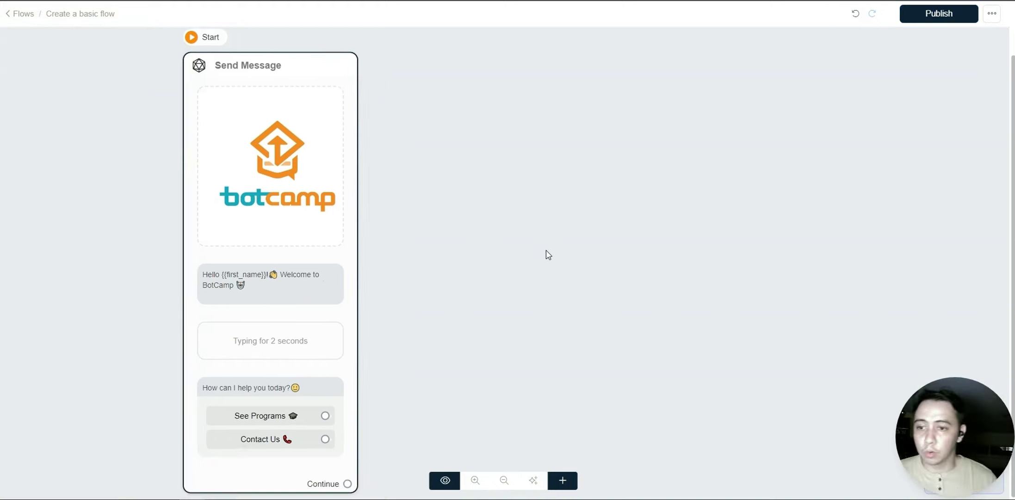
mouse_move(532, 233)
mouse_down()
mouse_move(519, 276)
mouse_move(503, 240)
mouse_move(537, 245)
mouse_up()
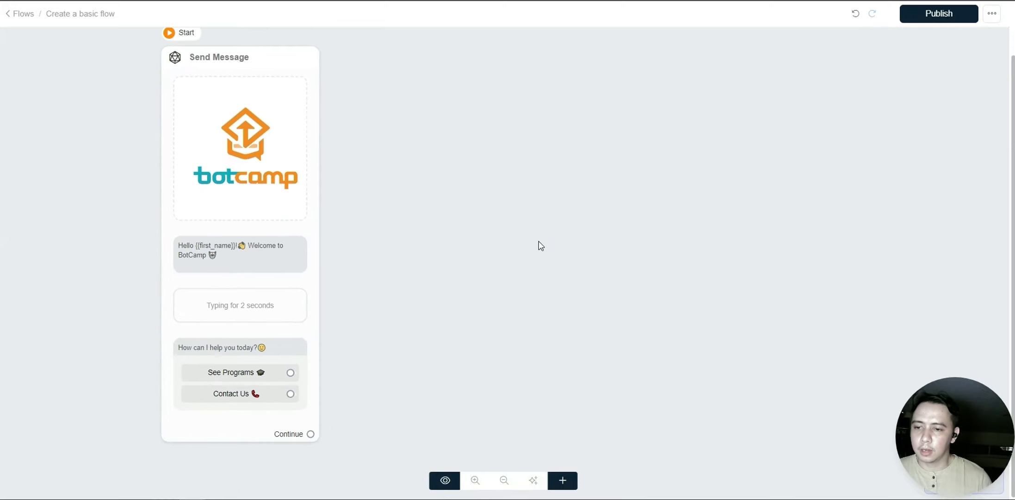
scroll(303, 343, down, 1)
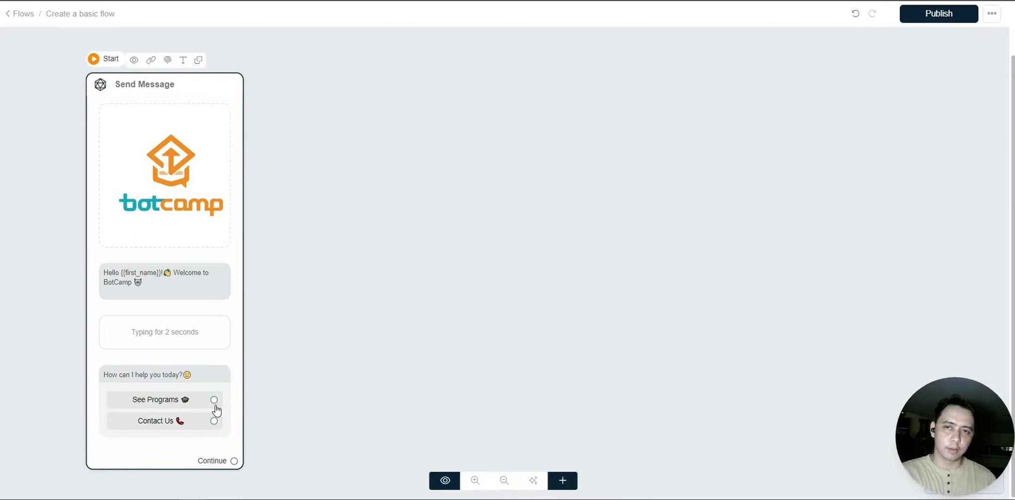
drag(213, 399, 393, 232)
click(387, 334)
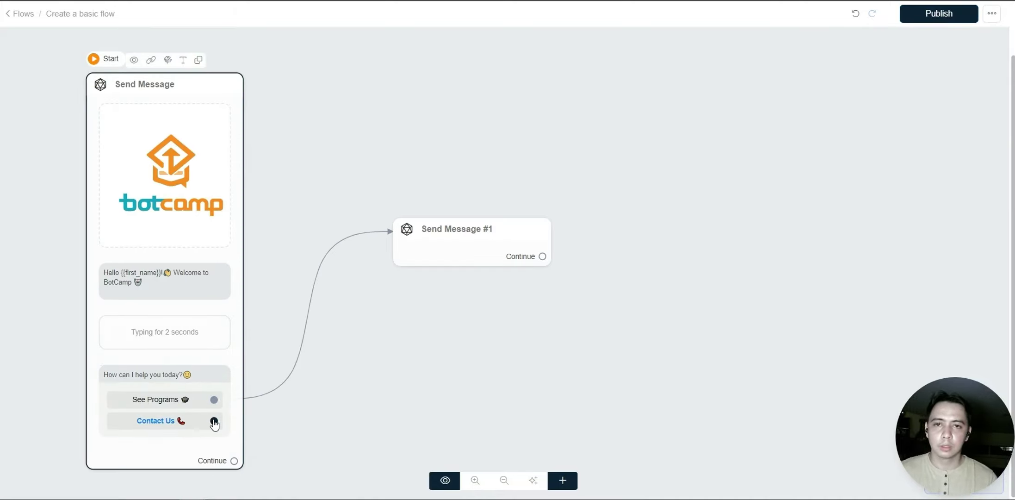
drag(214, 421, 451, 368)
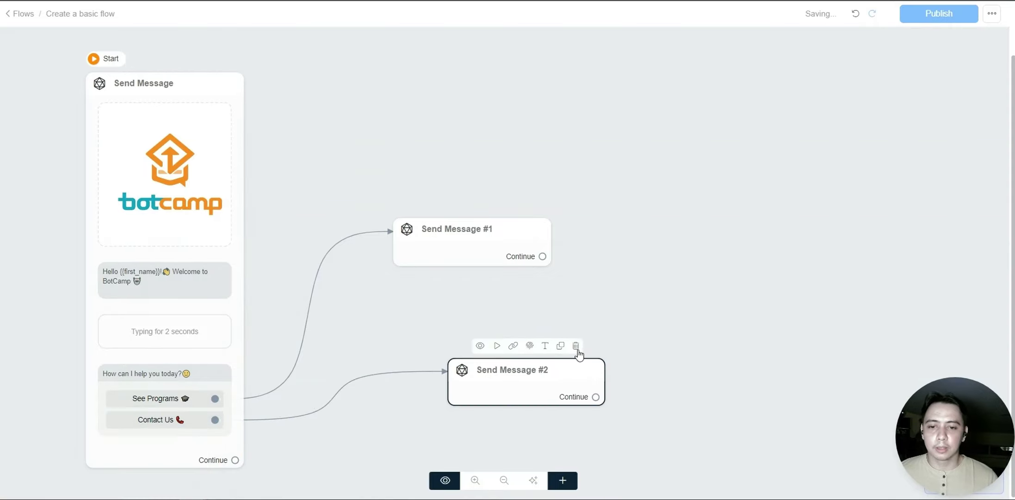
click(579, 345)
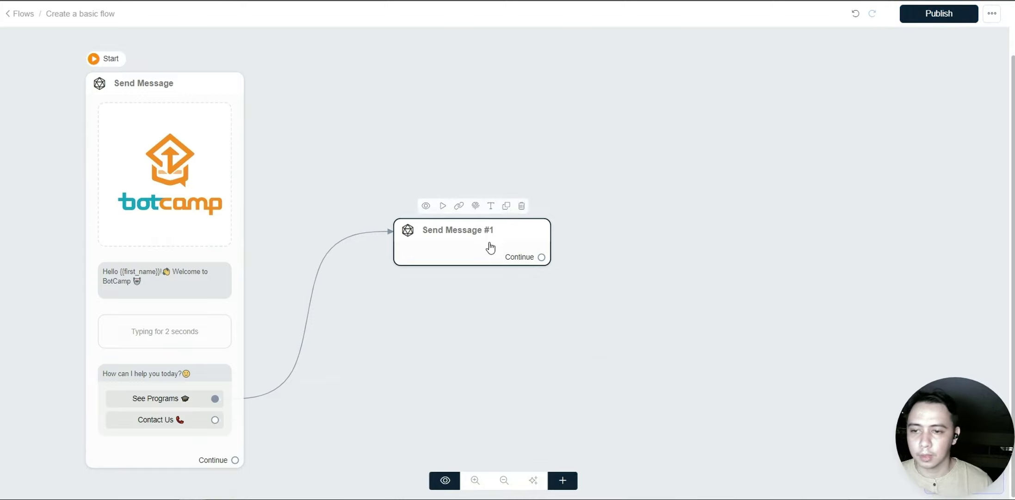
drag(490, 249, 505, 214)
- Add the text 'Here are the programs we have for you!' to Send Message #1
click(456, 214)
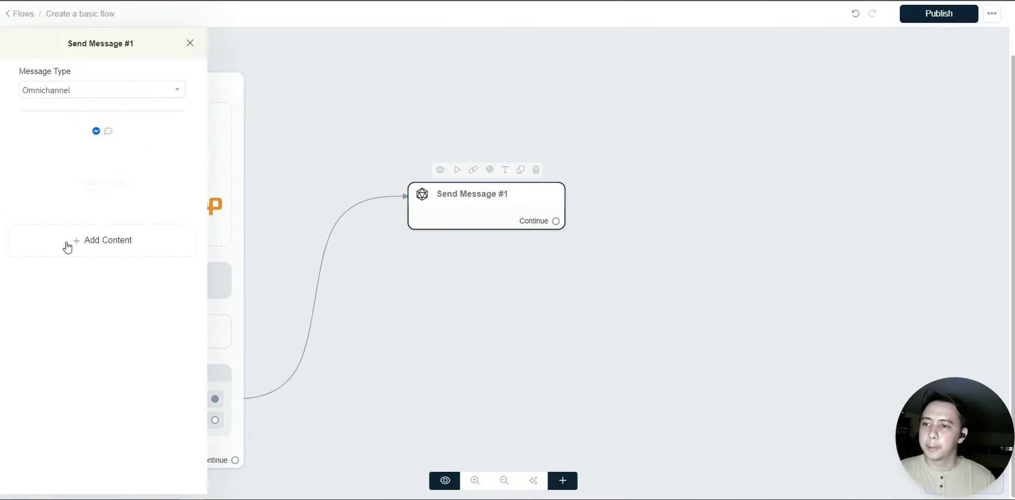
click(68, 245)
click(30, 272)
click(91, 168)
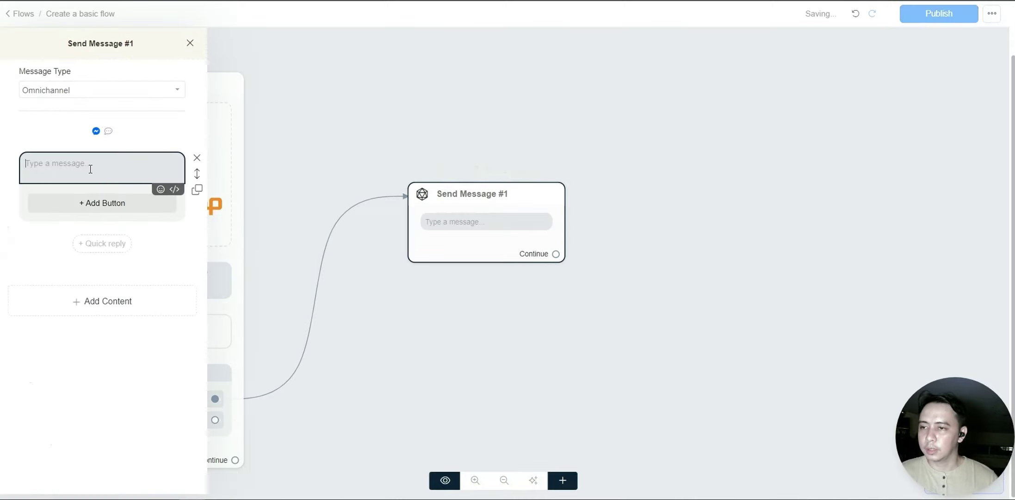
text(Here are the pro)
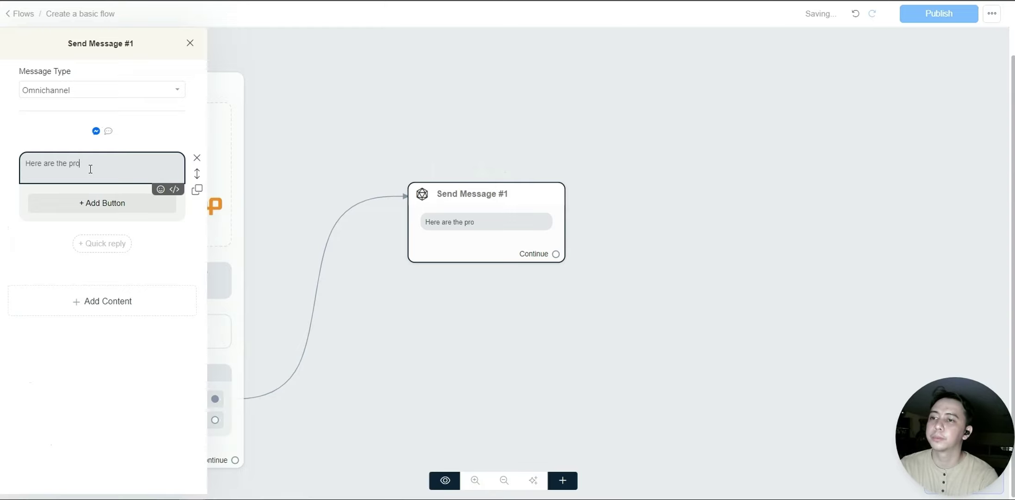
text(grams we have for you!)
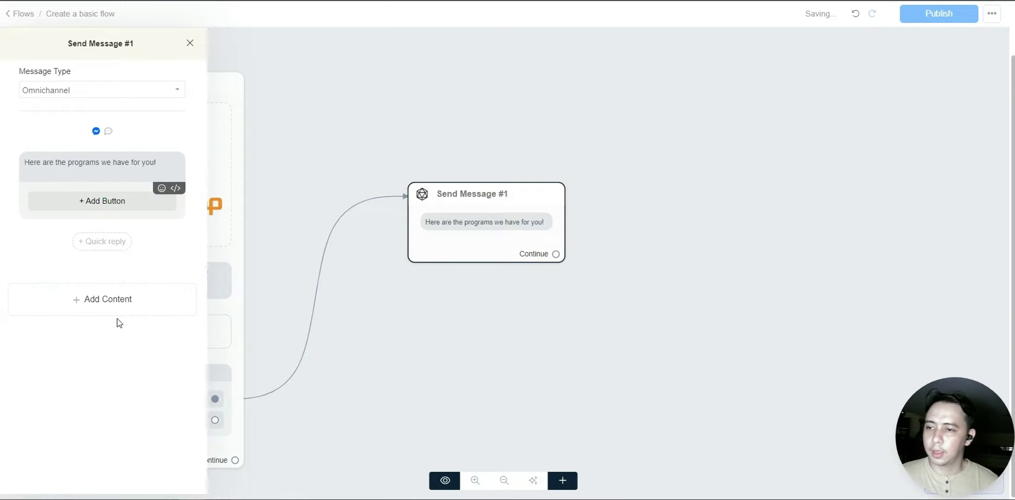
- Add a card below the text, comparing wide and square image crops and settling on square
click(113, 305)
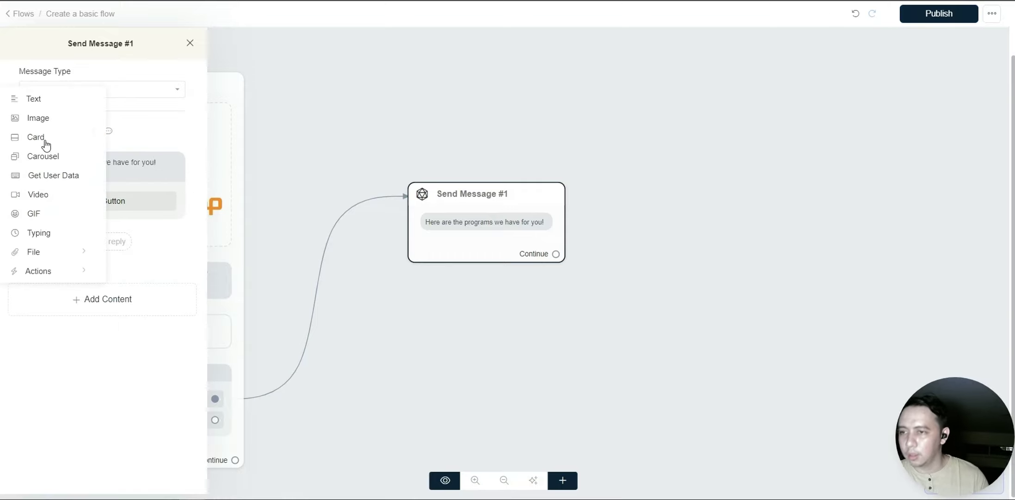
click(43, 139)
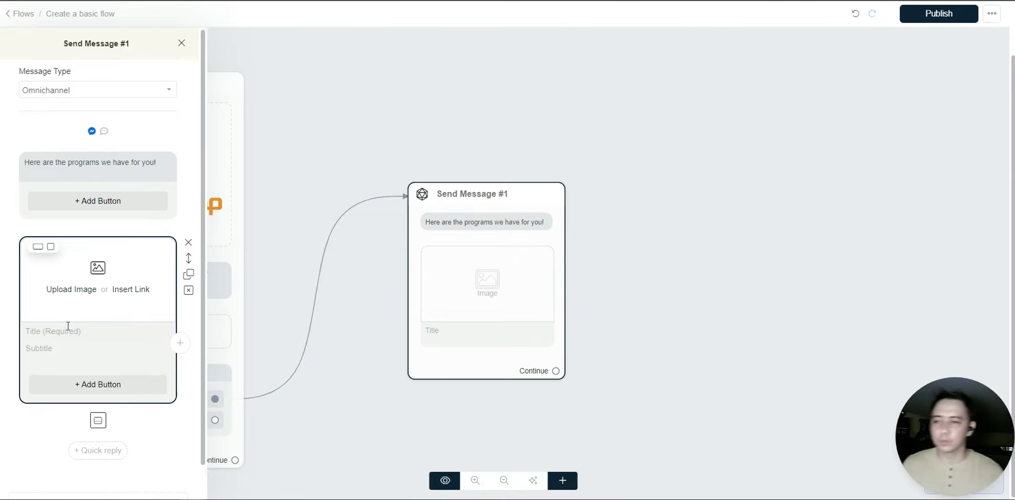
click(69, 326)
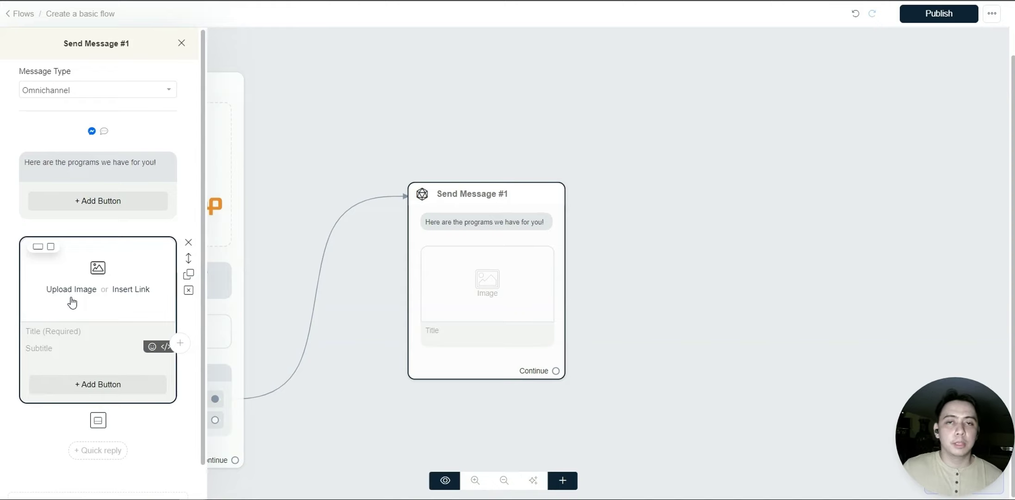
click(50, 247)
click(38, 247)
click(51, 247)
click(38, 247)
click(51, 249)
click(38, 248)
click(51, 248)
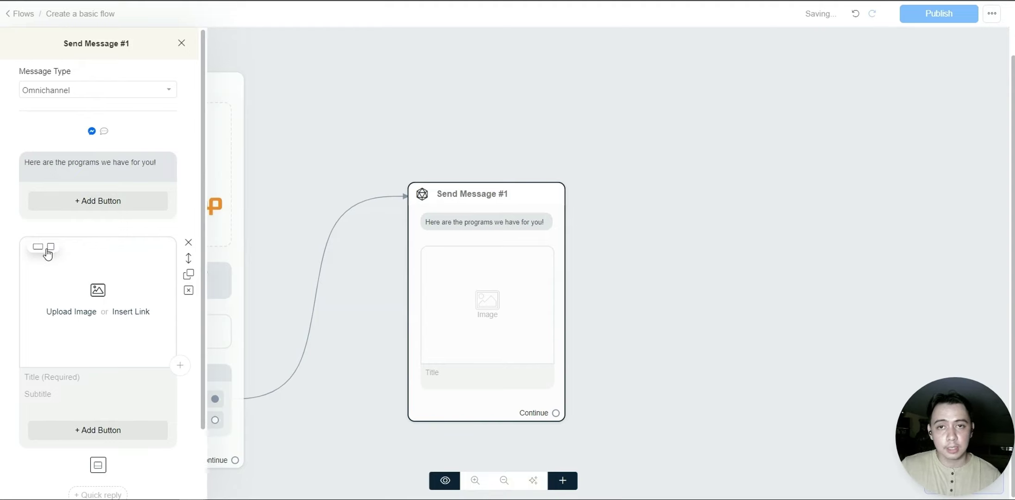
click(44, 258)
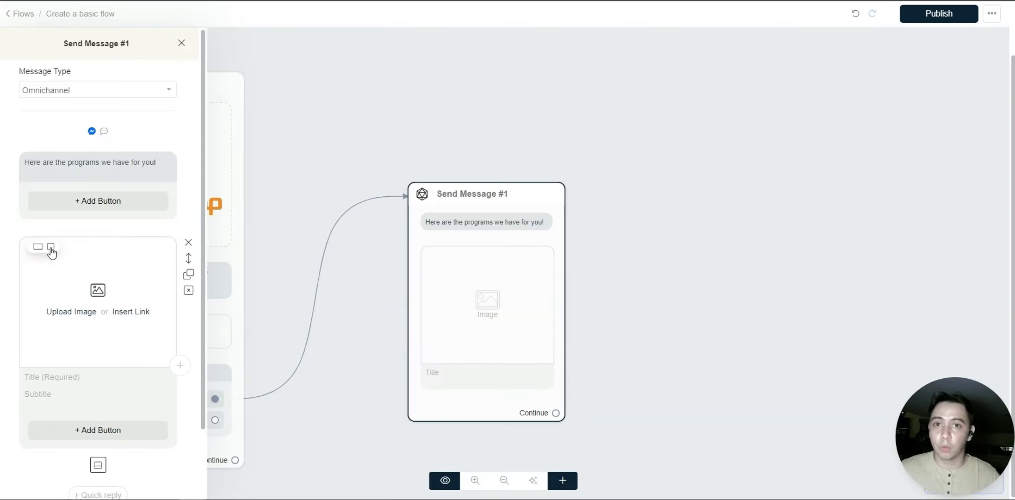
click(50, 251)
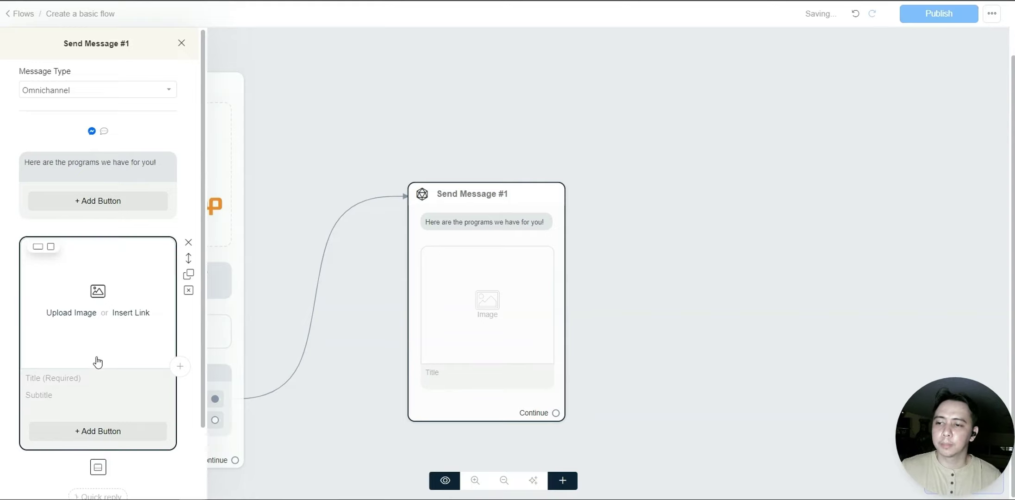
- Enter a '900 px by 900 (Square)' size note as the card's title
click(92, 378)
text(900)
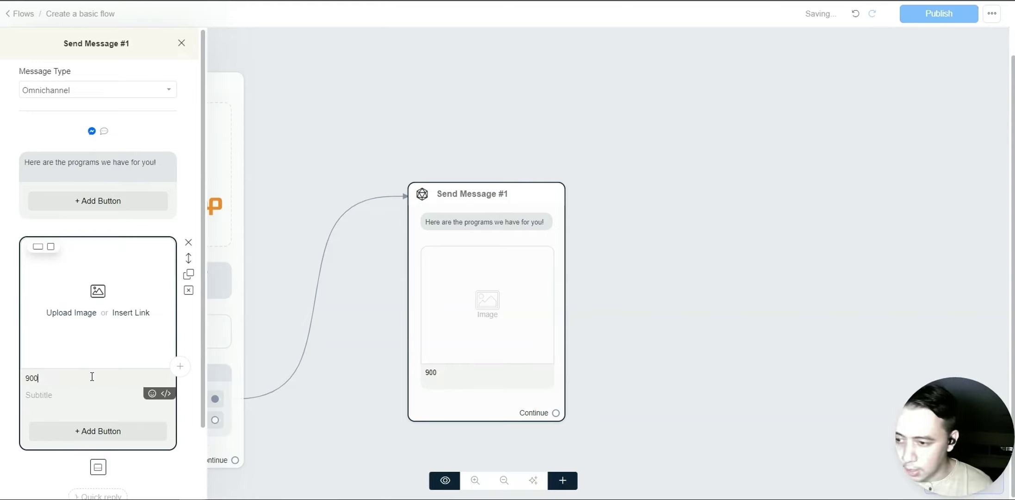
text( px by 900)
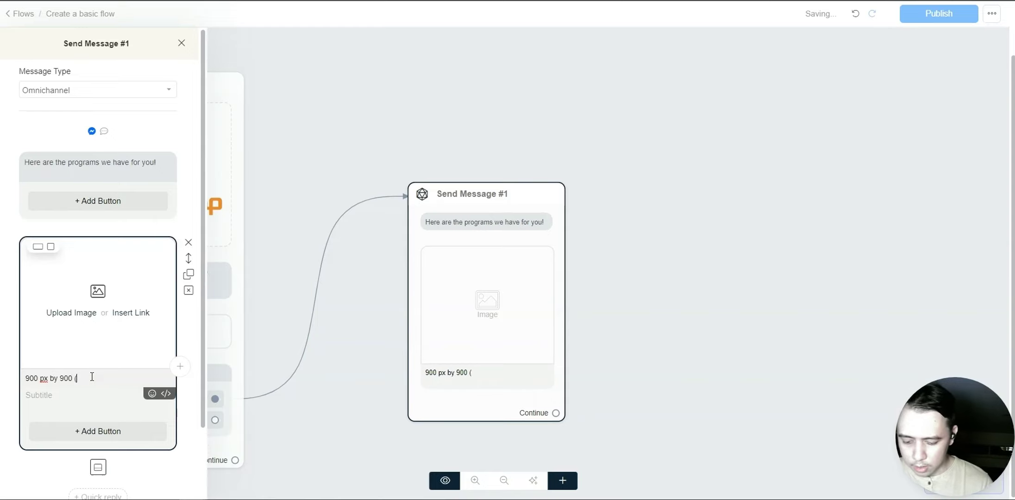
text( (Squar)
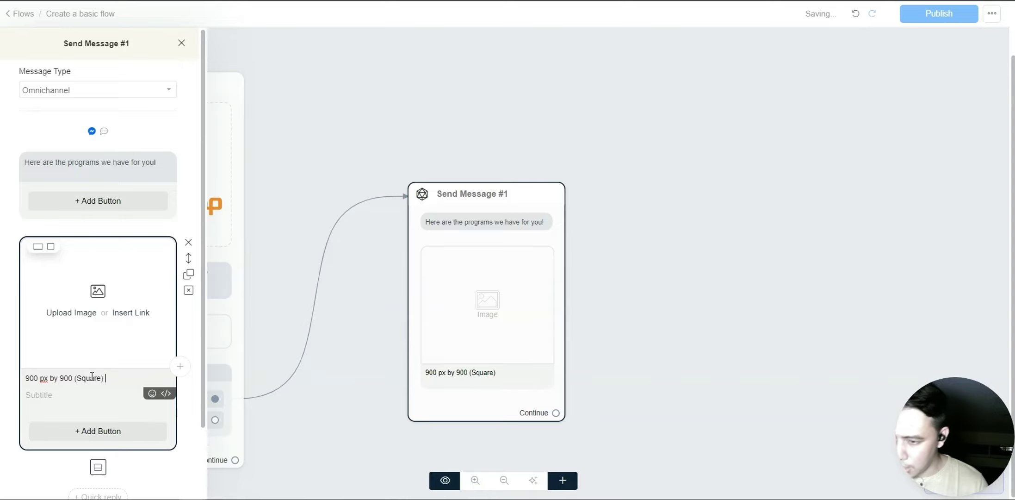
text(e))
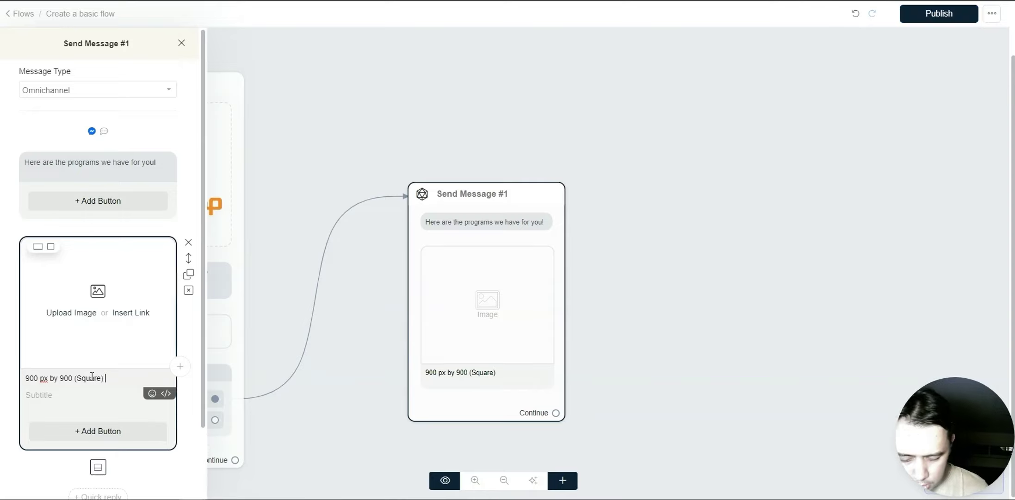
text( |)
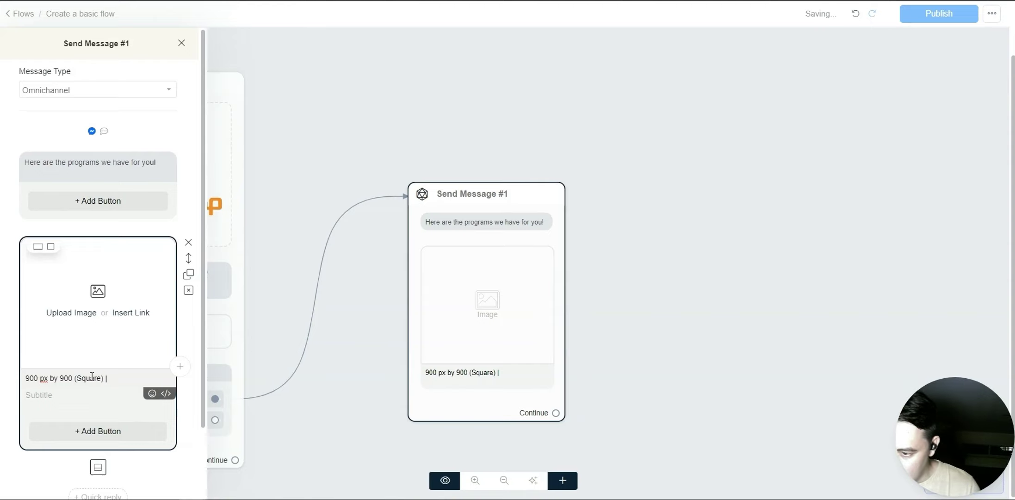
text( 900)
key(BackSpace)
key(BackSpace)
text(00)
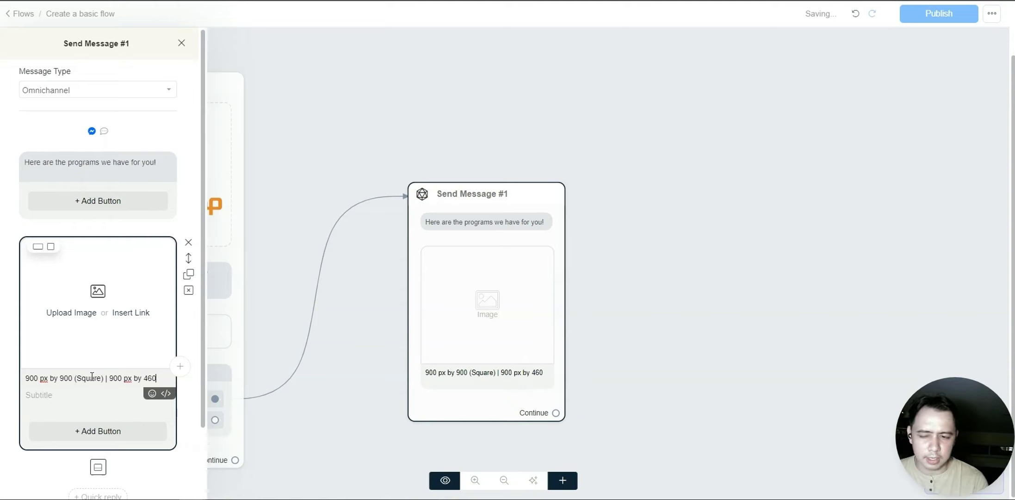
text(px)
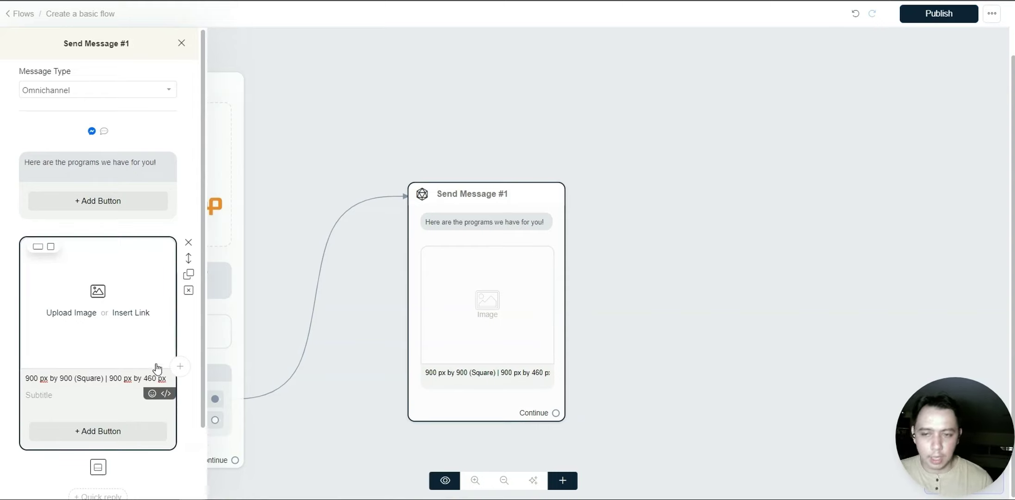
- Upload the BOTCAMP story graphic as the card image, replacing the car illustration, and crop it wide
click(71, 313)
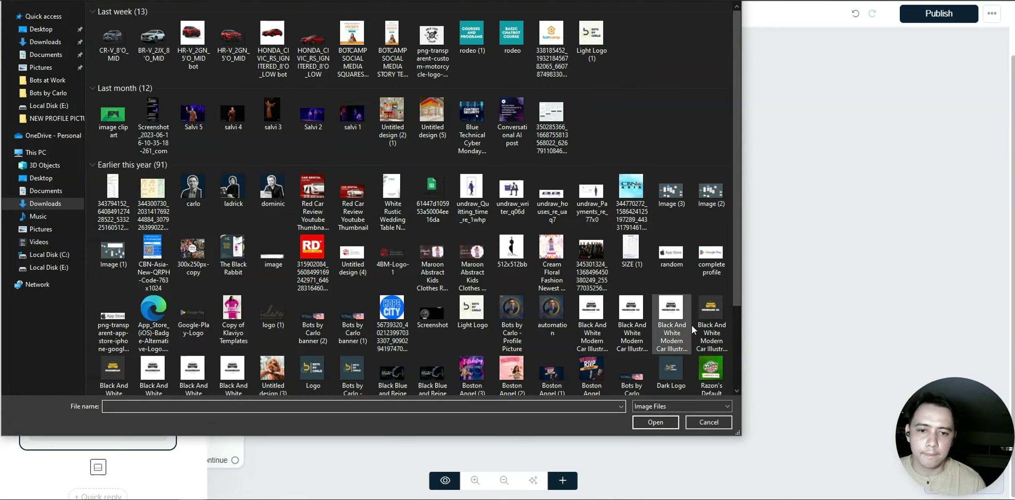
double_click(721, 319)
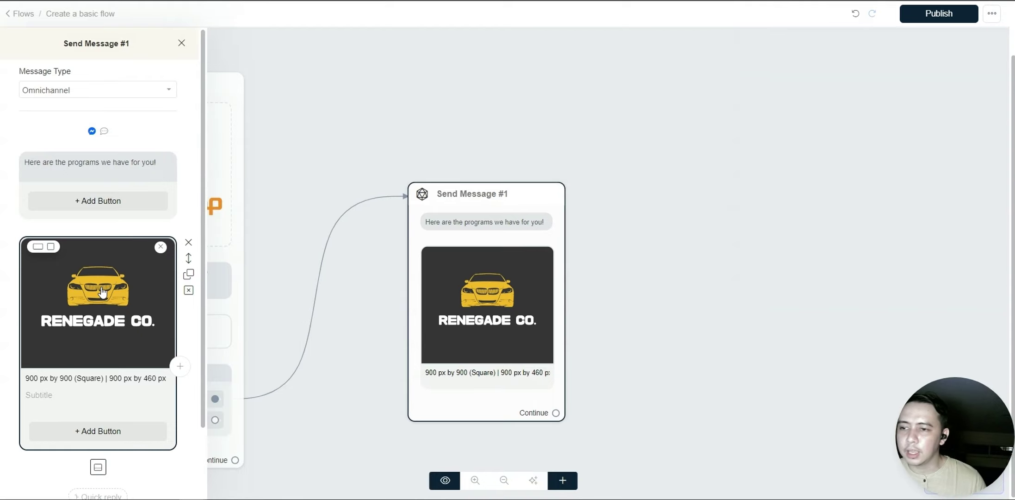
click(103, 291)
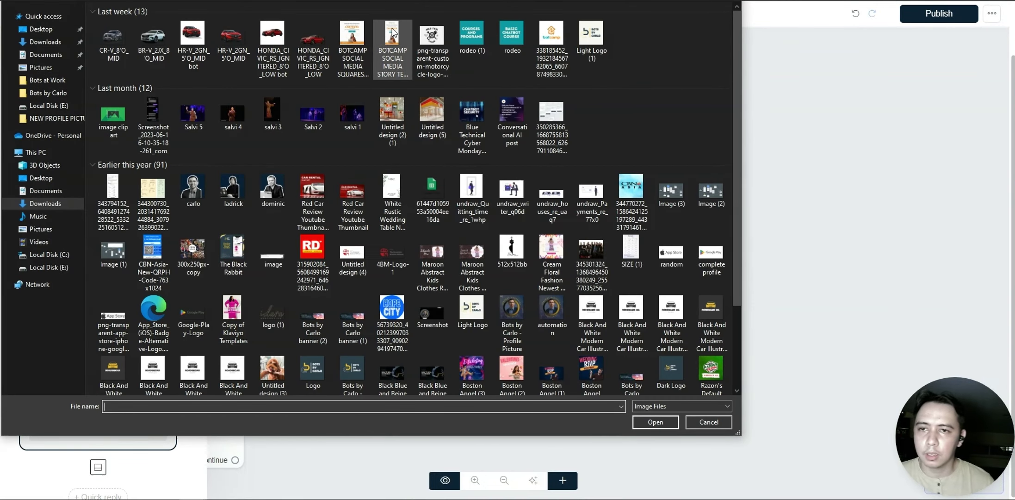
double_click(392, 37)
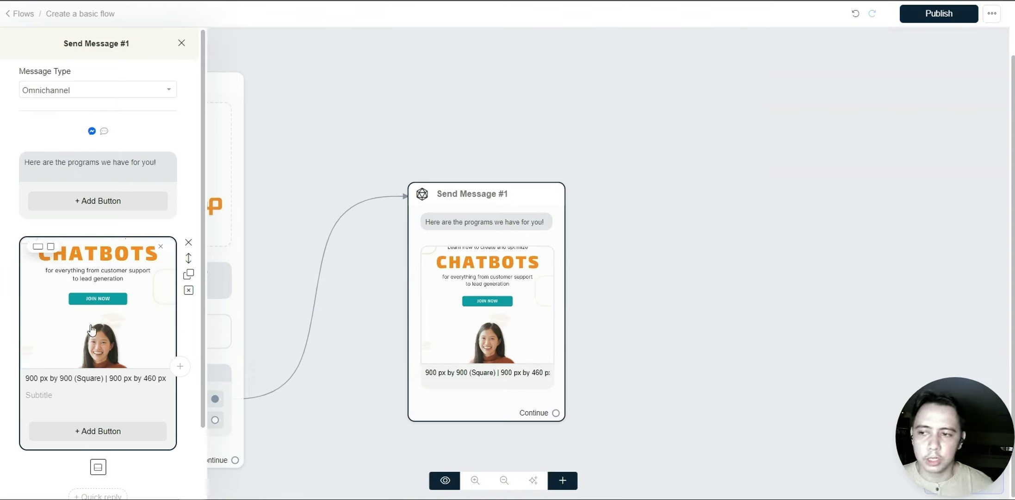
click(38, 246)
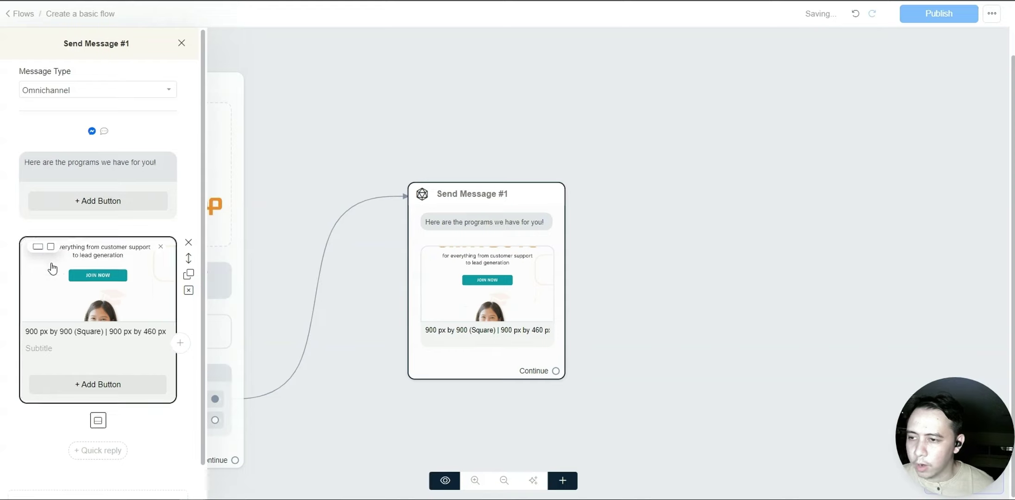
click(51, 247)
click(38, 247)
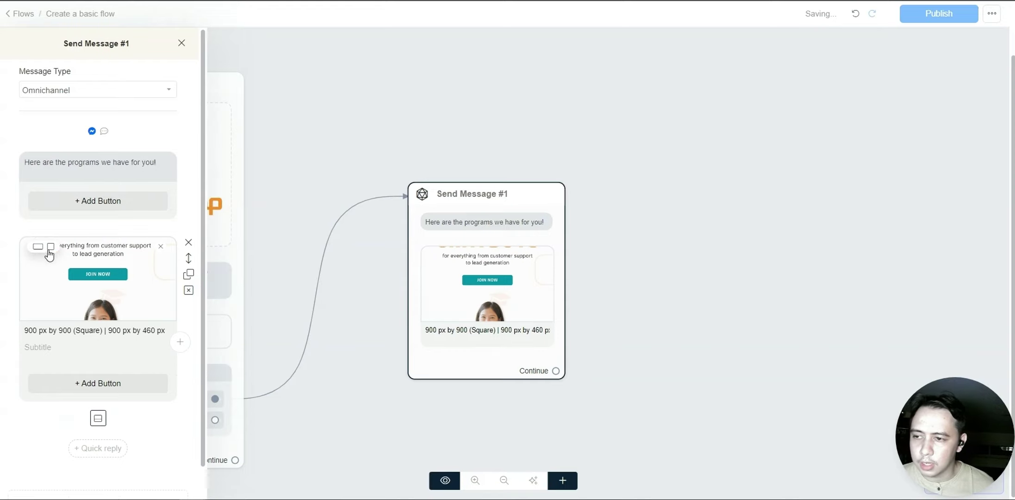
click(64, 336)
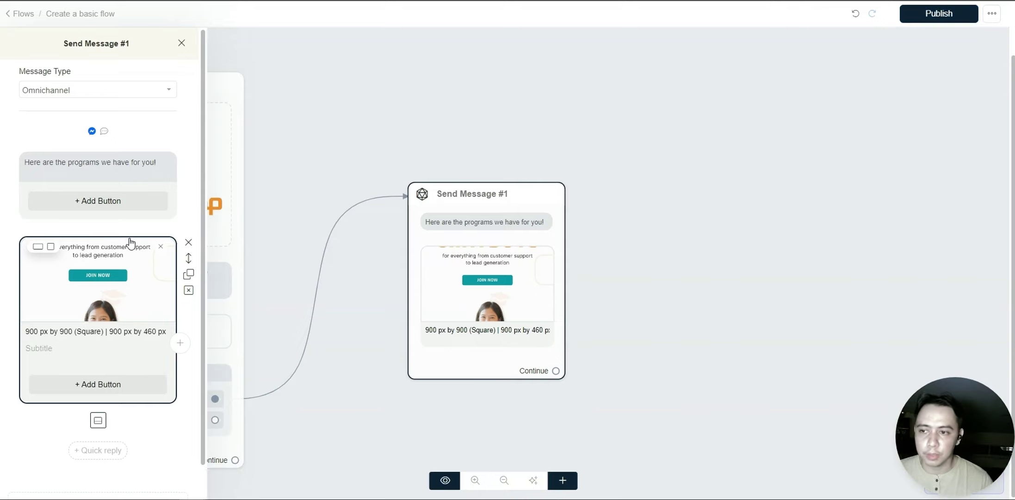
scroll(122, 286, down, 1)
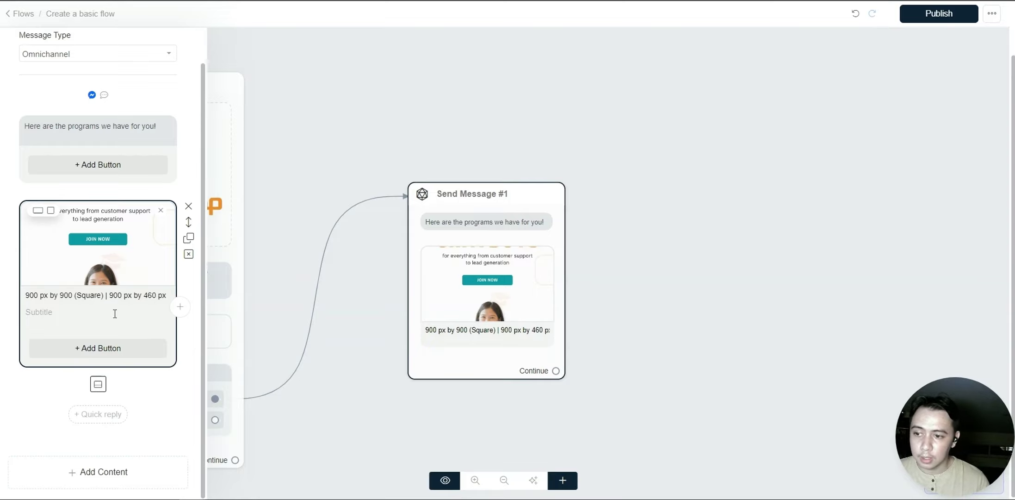
- Add then delete a full-size BOTCAMP image block, and add a second carousel card
click(136, 473)
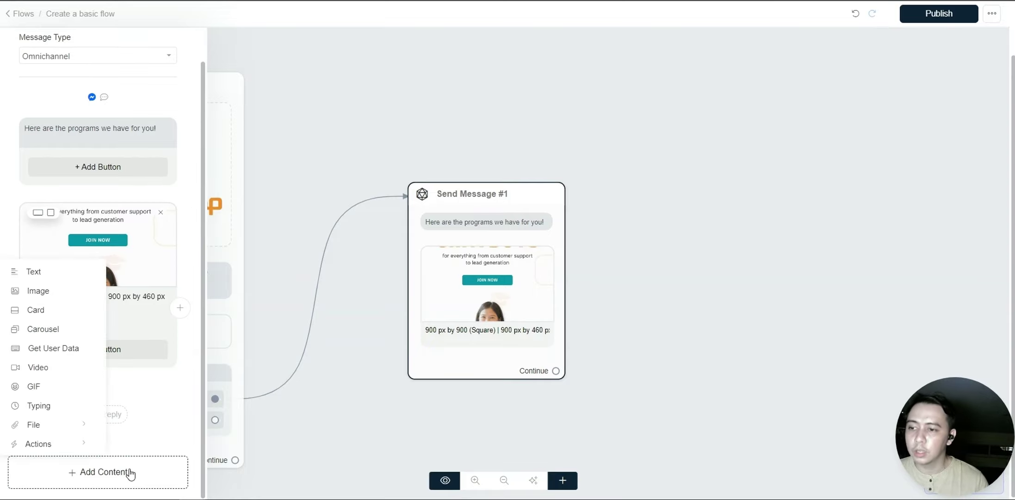
click(56, 293)
click(72, 487)
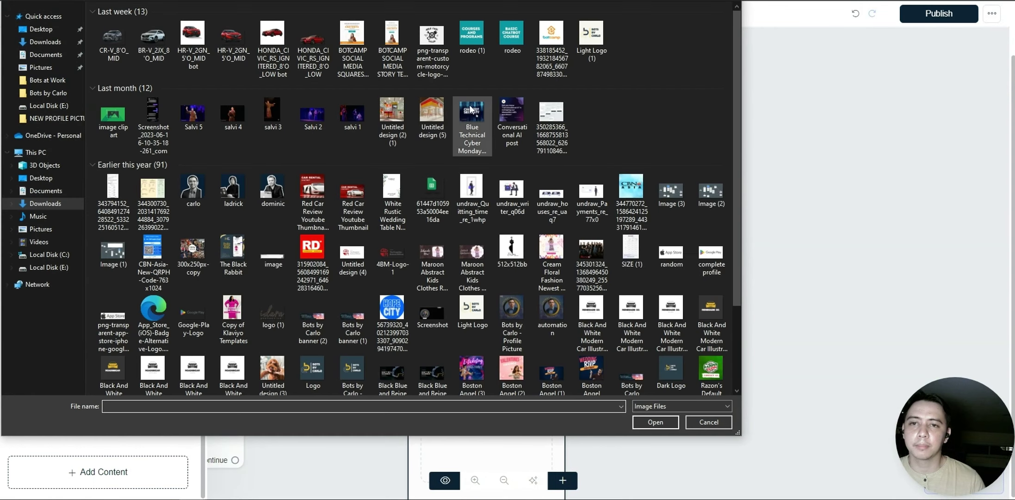
double_click(392, 39)
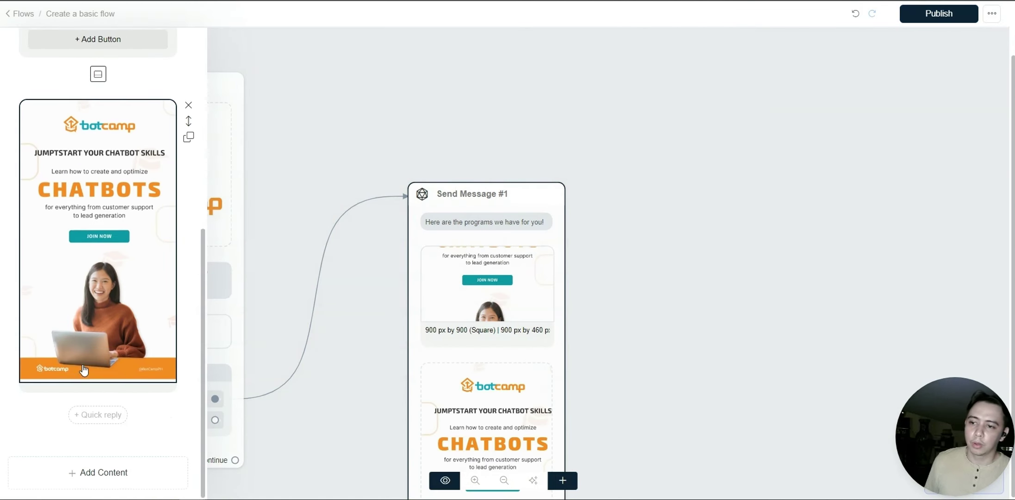
click(189, 109)
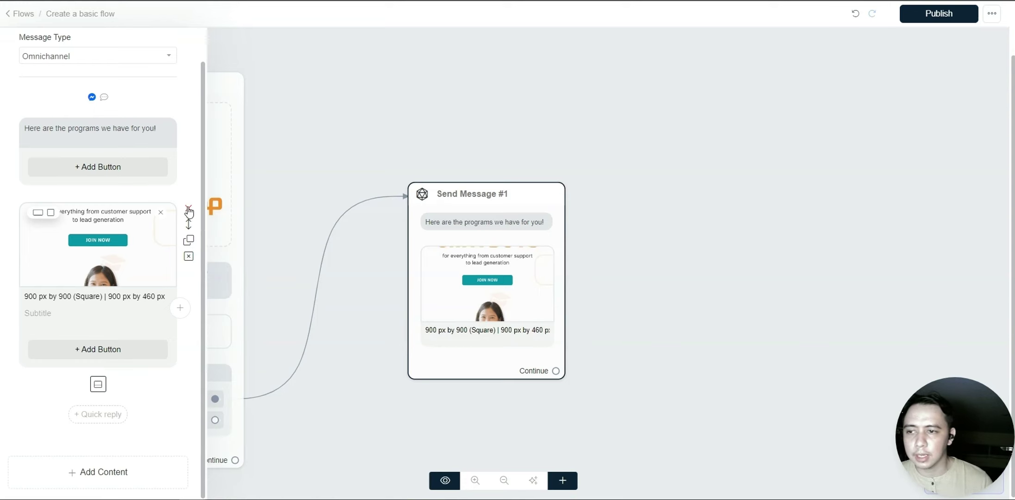
click(181, 308)
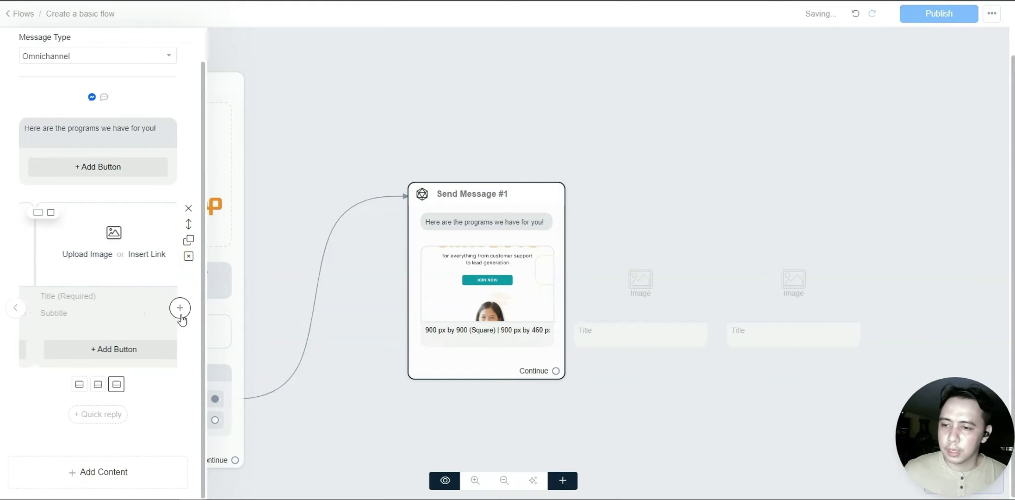
- Add a carousel block to Send Message #1 and move the chatbots image card to the second slot
click(124, 472)
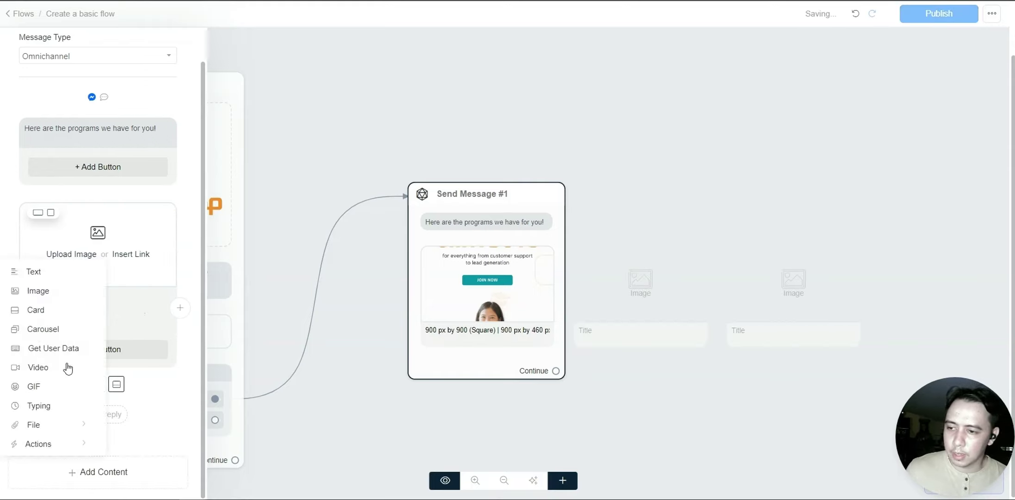
click(43, 329)
scroll(109, 361, down, 5)
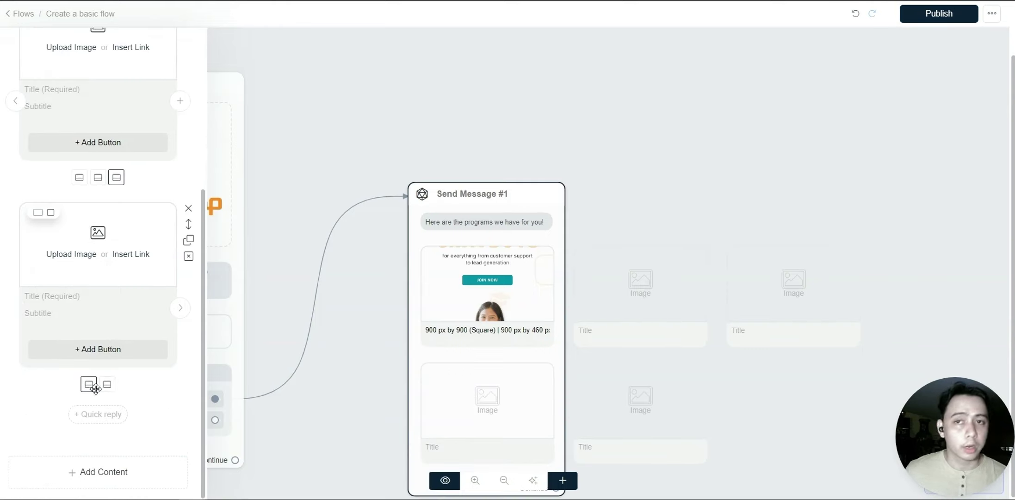
scroll(122, 319, up, 1)
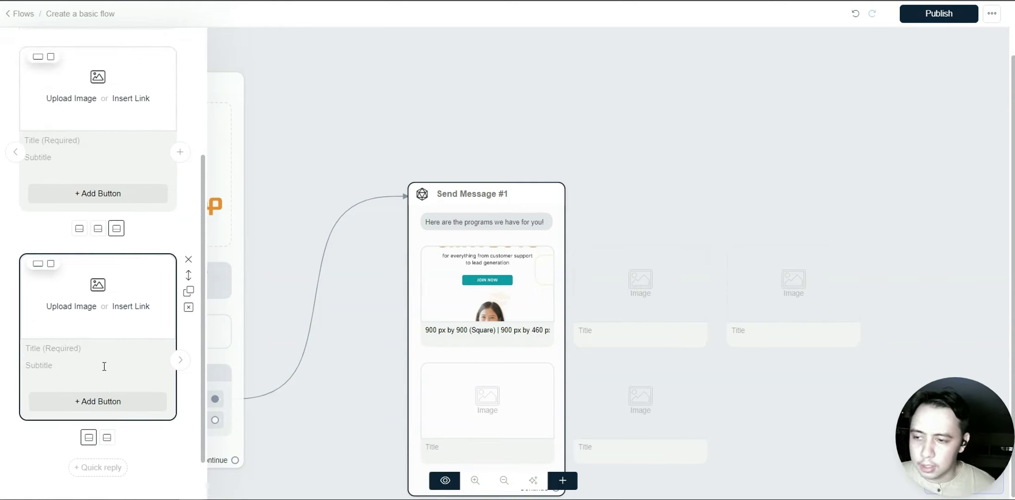
scroll(104, 367, up, 3)
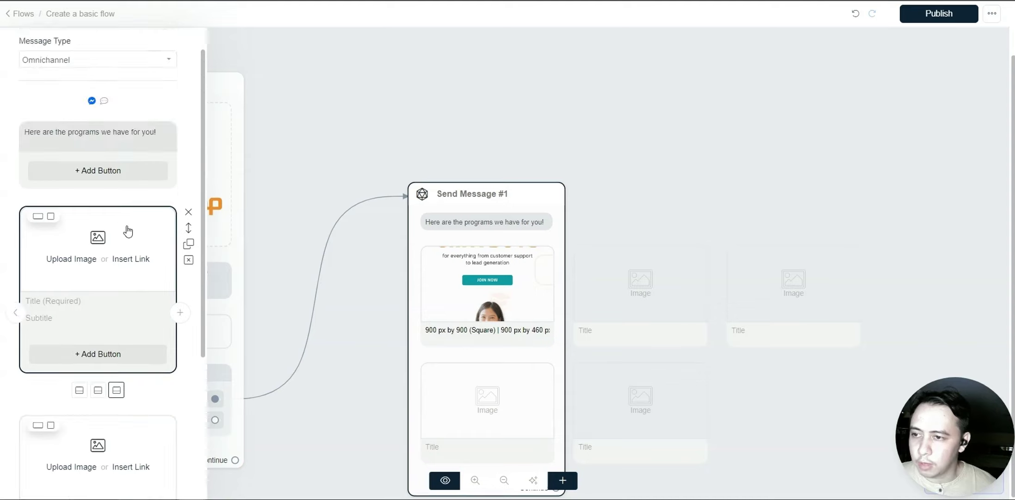
click(78, 388)
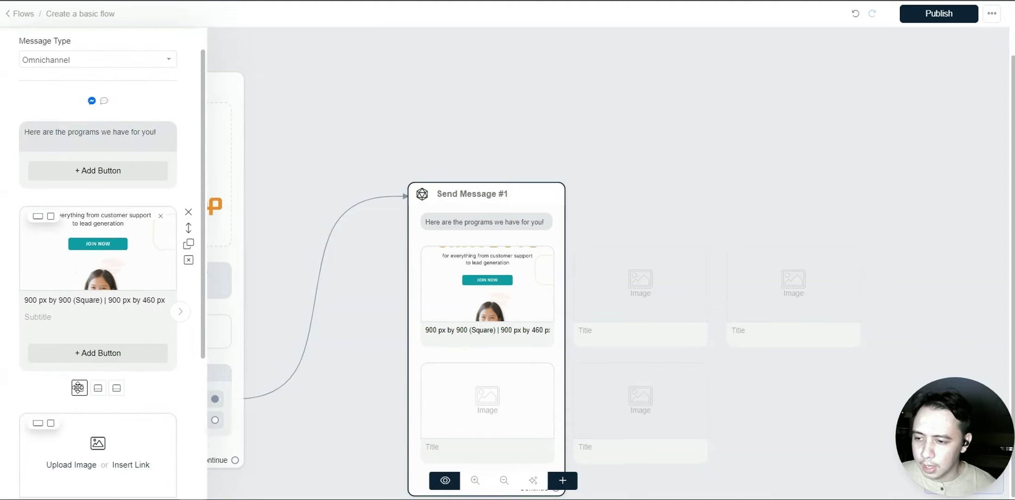
drag(78, 387, 98, 388)
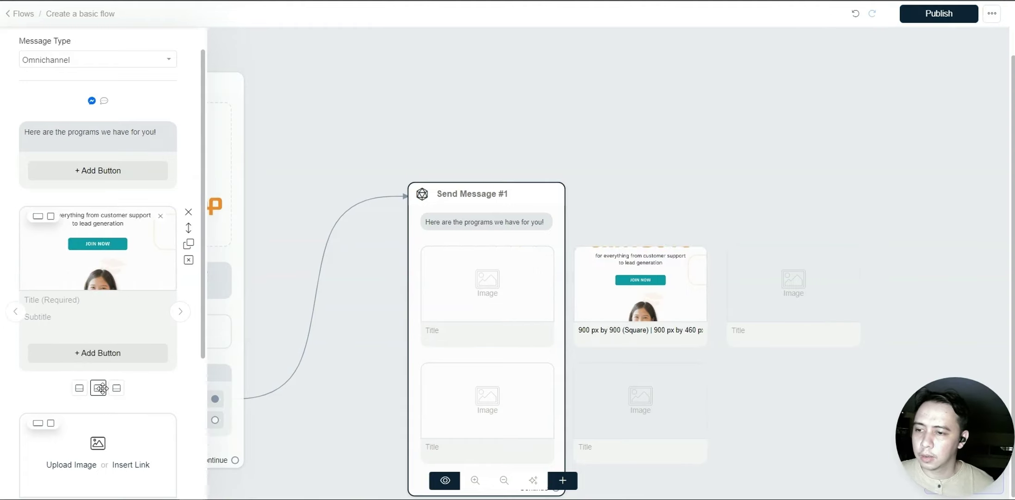
click(98, 388)
click(79, 388)
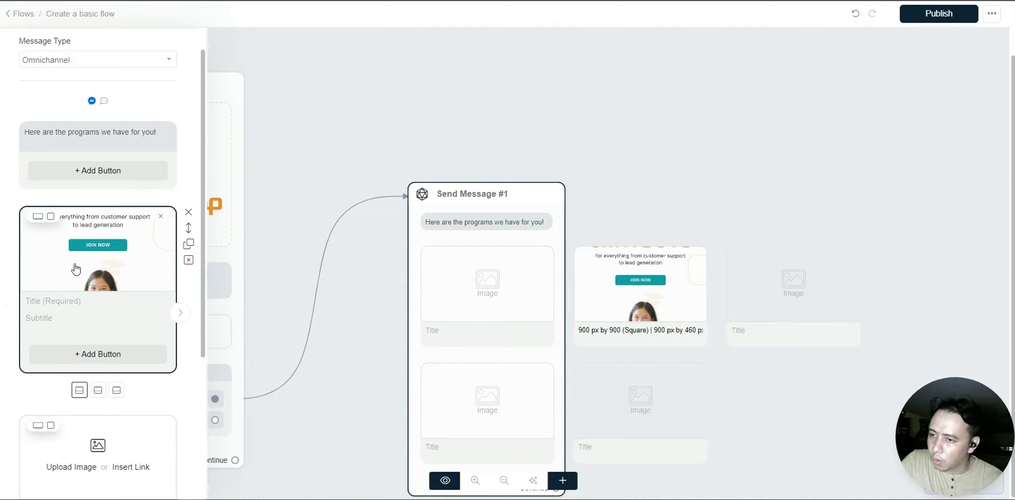
click(98, 387)
click(112, 389)
click(97, 388)
click(79, 388)
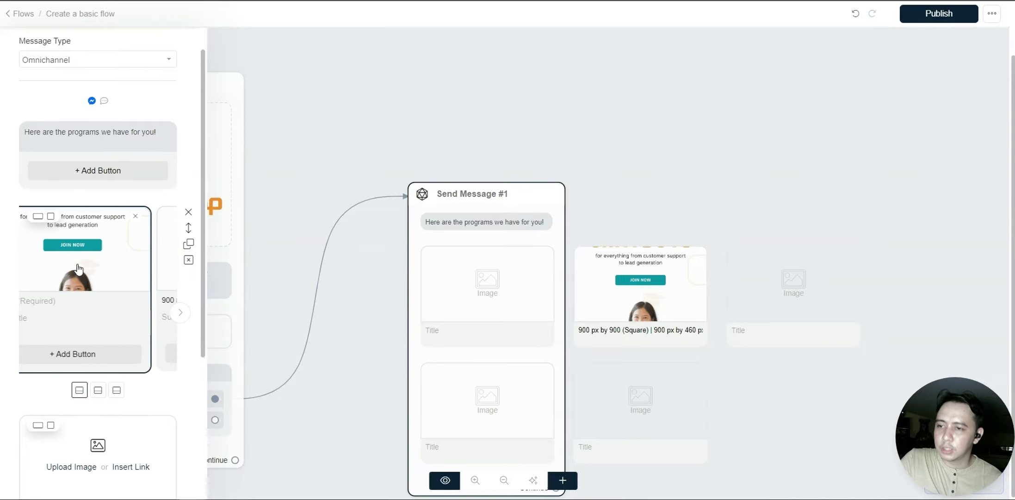
- Remove the first card's image and delete the chatbots image card
click(62, 264)
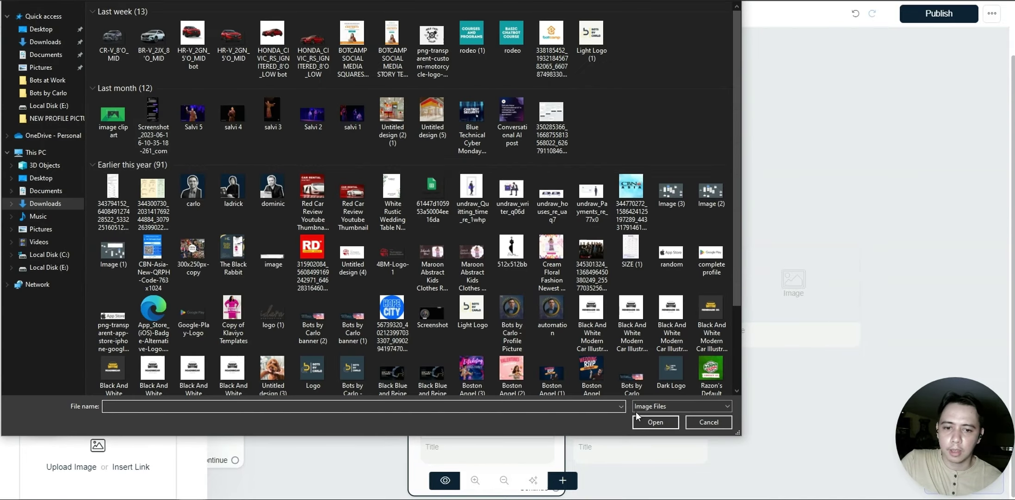
click(723, 423)
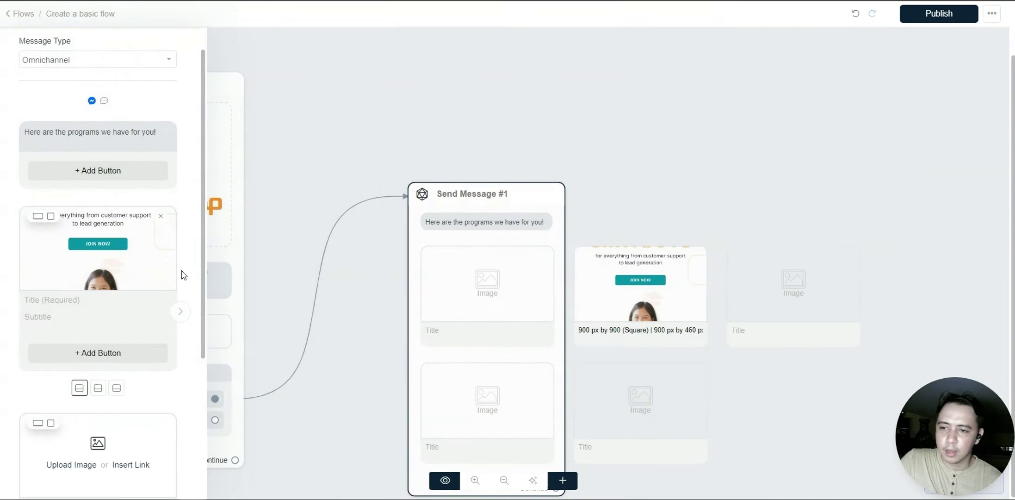
click(161, 218)
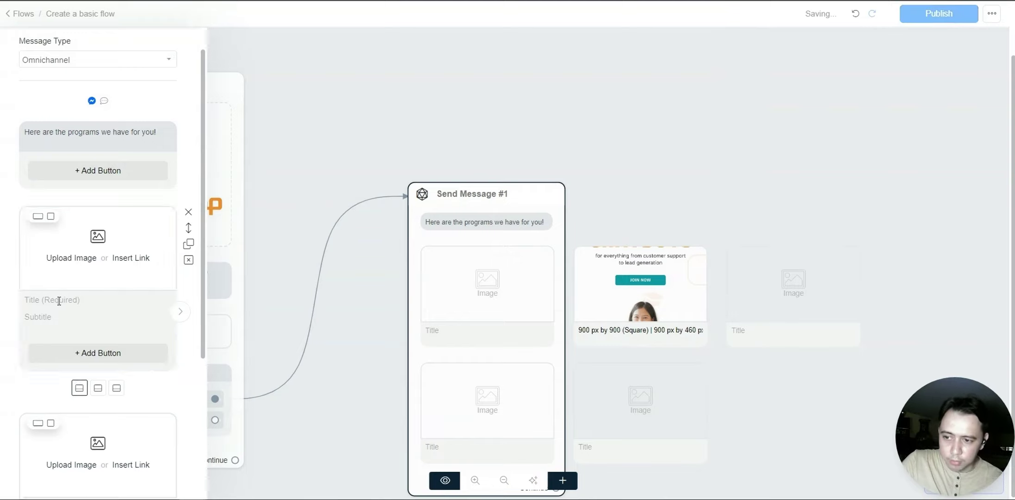
click(95, 389)
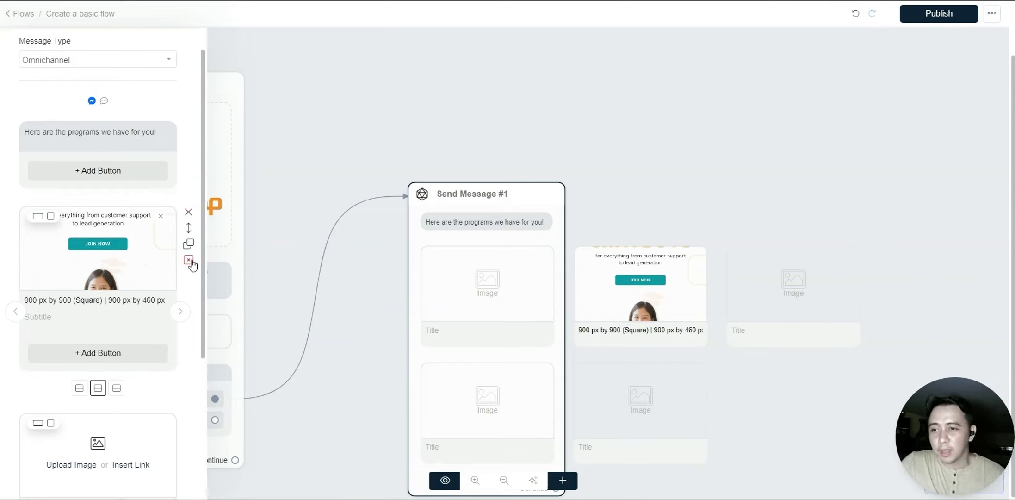
click(116, 388)
click(97, 387)
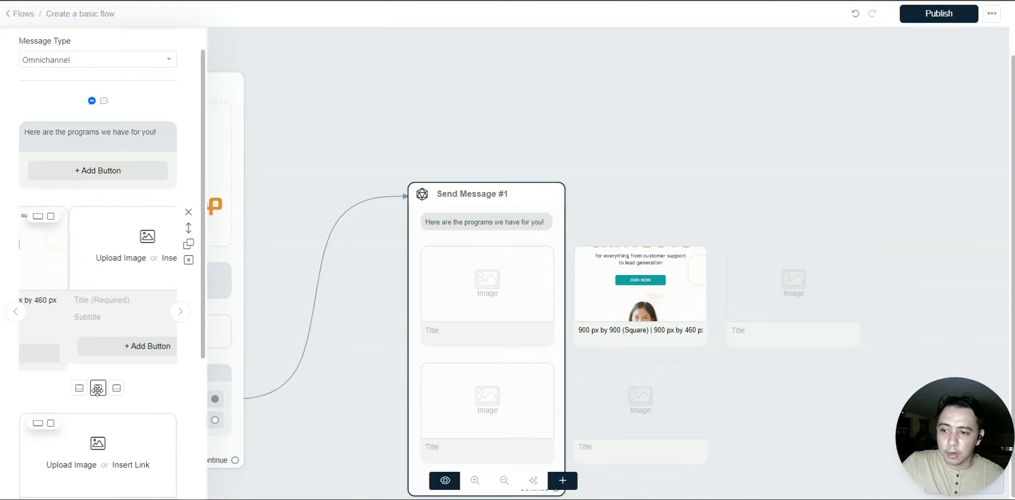
click(188, 261)
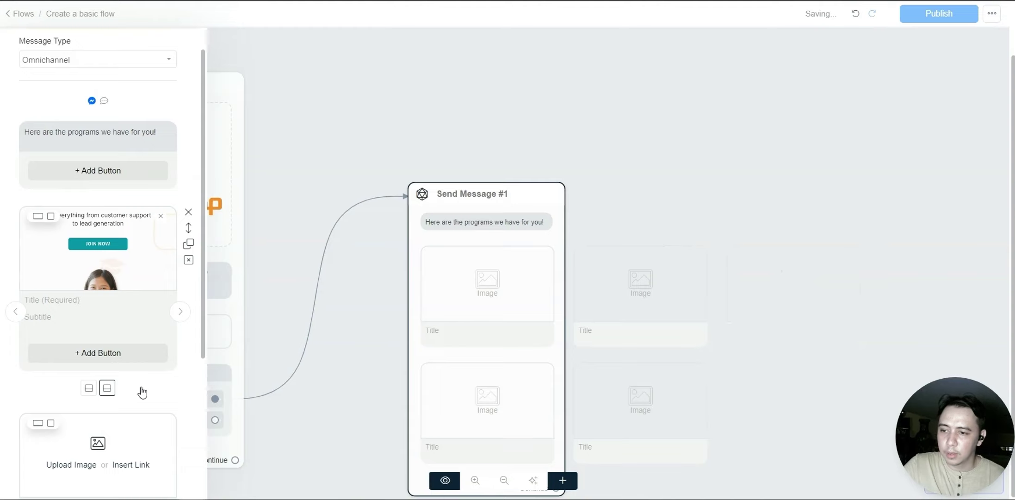
- Delete the remaining image cards, leaving only the 'Here are the programs we have for you!' text
click(107, 388)
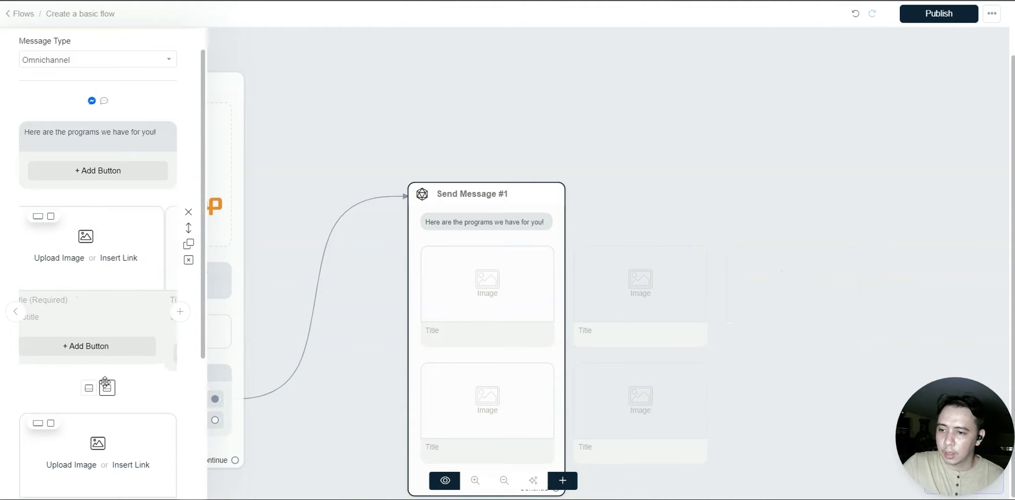
click(90, 388)
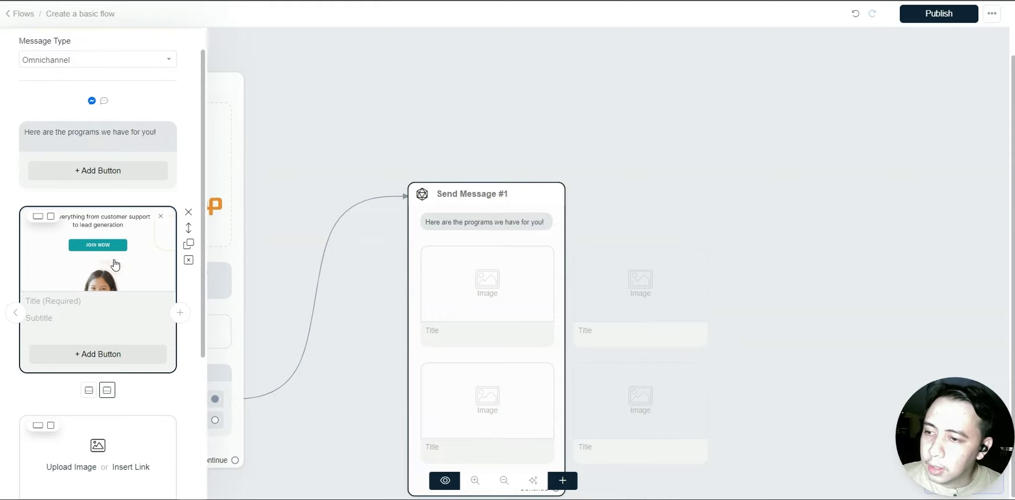
click(89, 390)
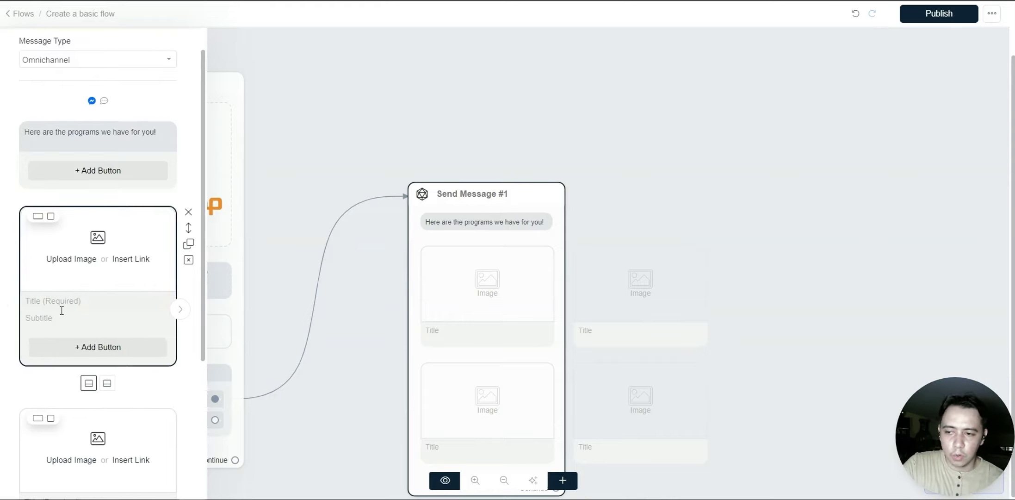
click(107, 383)
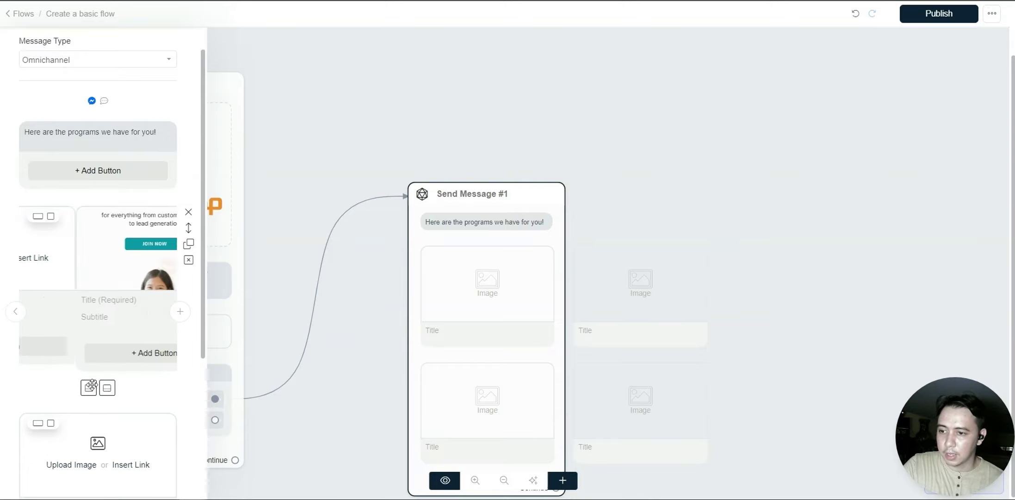
click(89, 381)
click(189, 260)
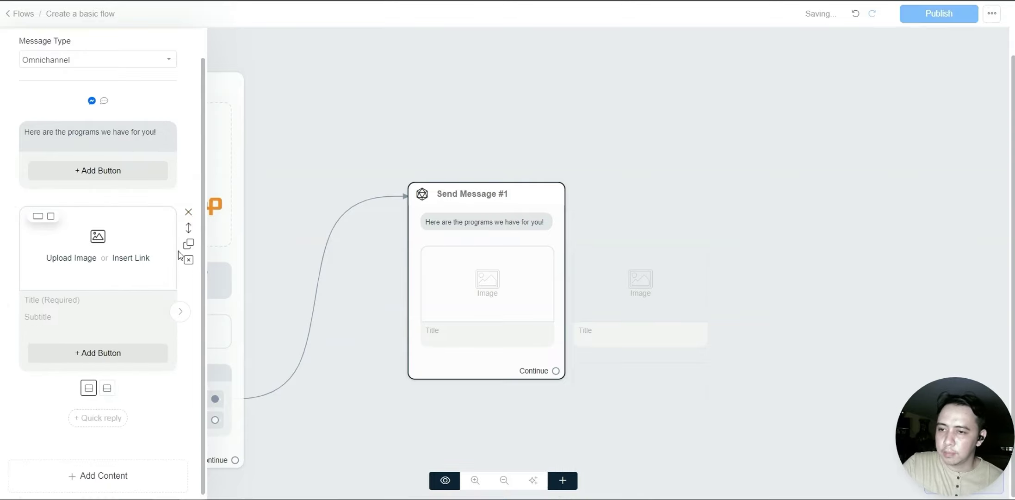
click(189, 212)
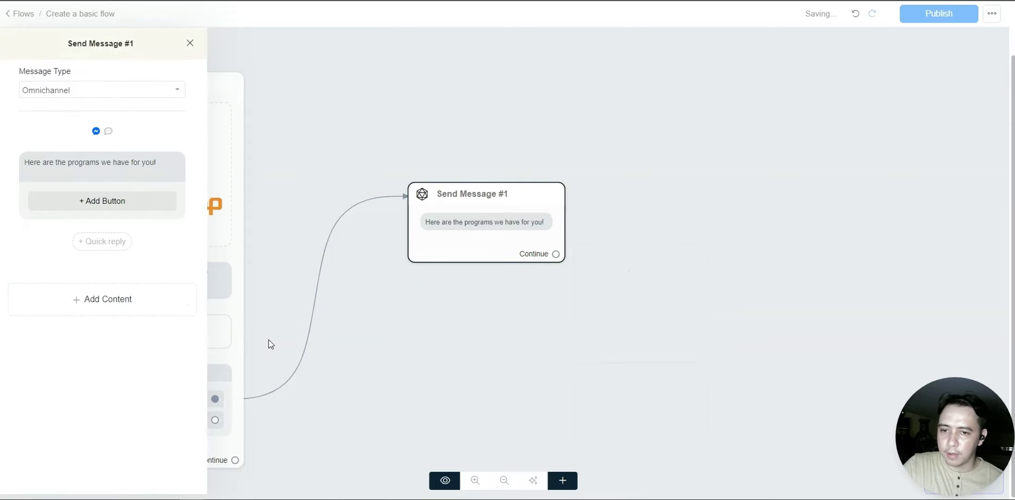
click(269, 344)
- Create Send Message #2 from Contact Us with a text block reading 'Here are our details...'
drag(352, 389, 470, 274)
click(331, 304)
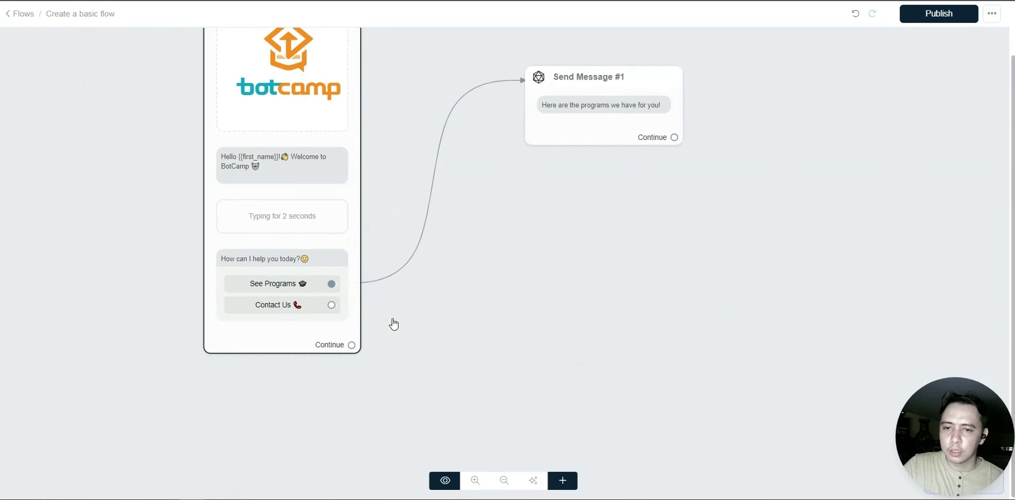
click(106, 258)
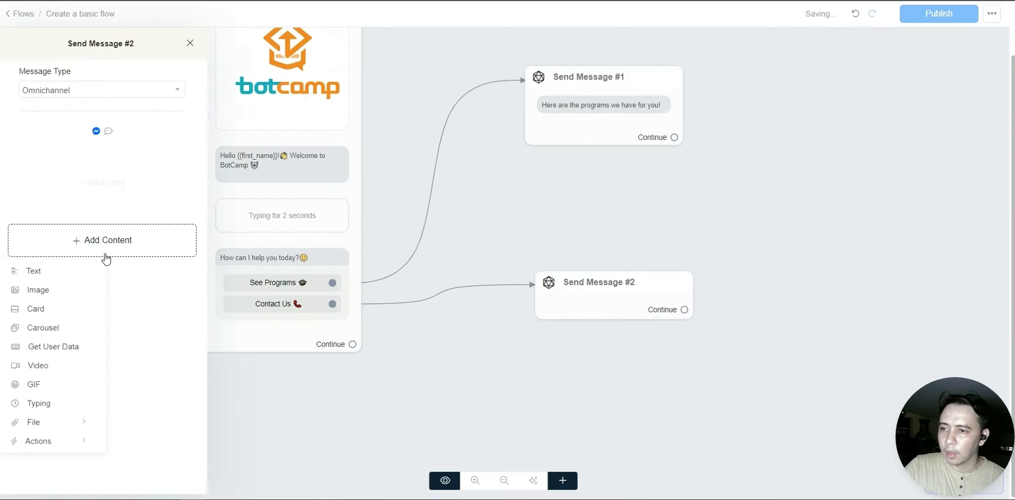
click(45, 273)
click(90, 169)
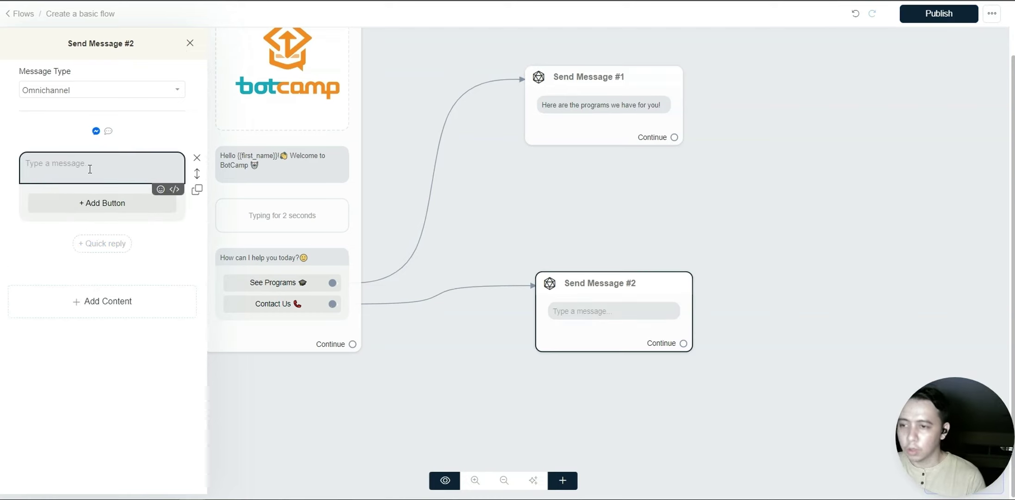
text(Here are our details)
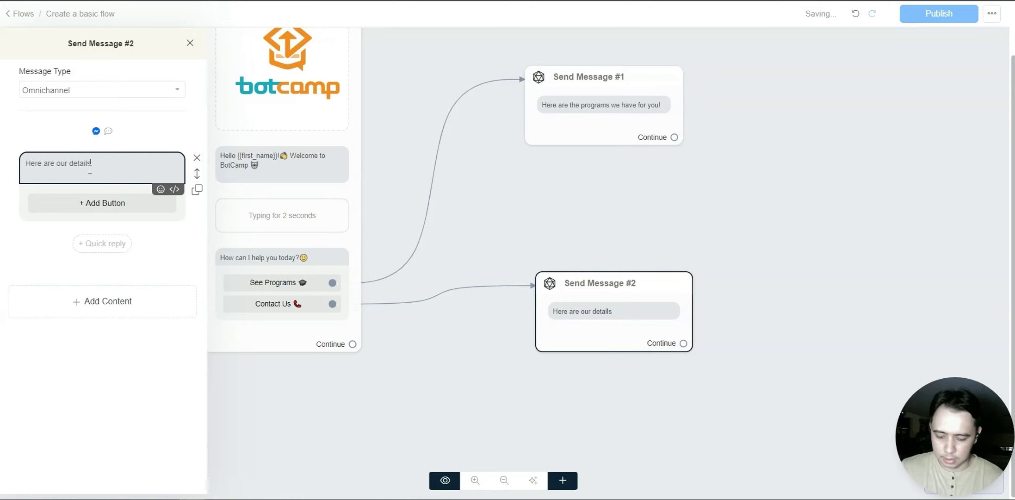
text(...)
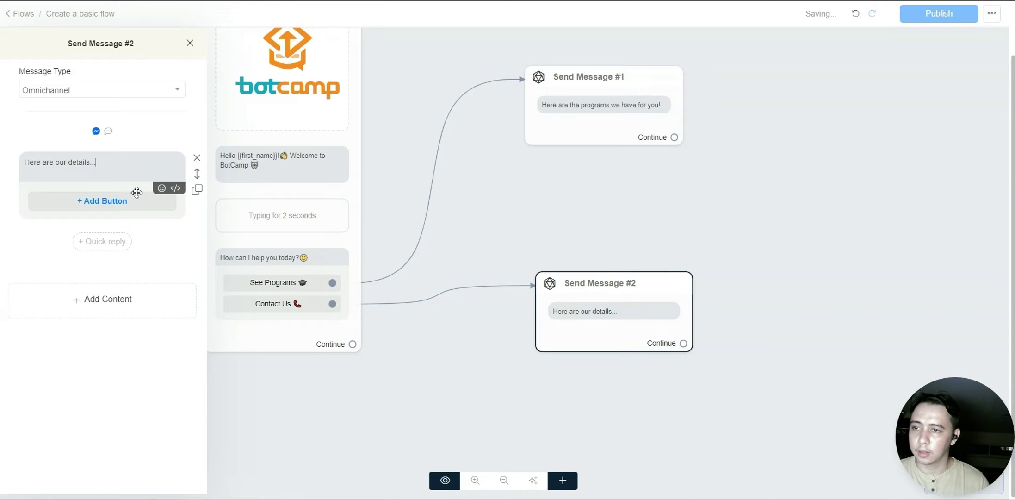
- Add a phone-emoji line with the phone number and an inbox-emoji line starting the e-mail address
key(Return)
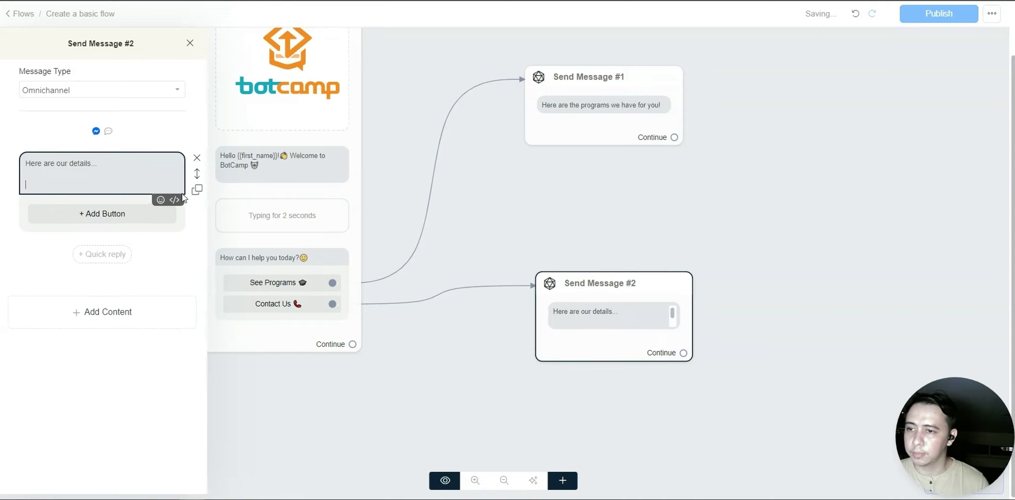
click(158, 200)
click(169, 203)
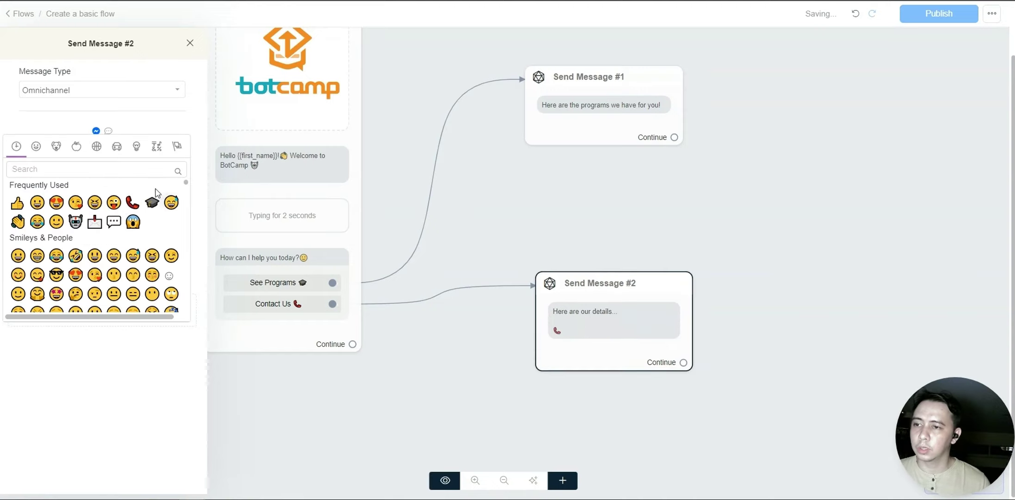
click(179, 349)
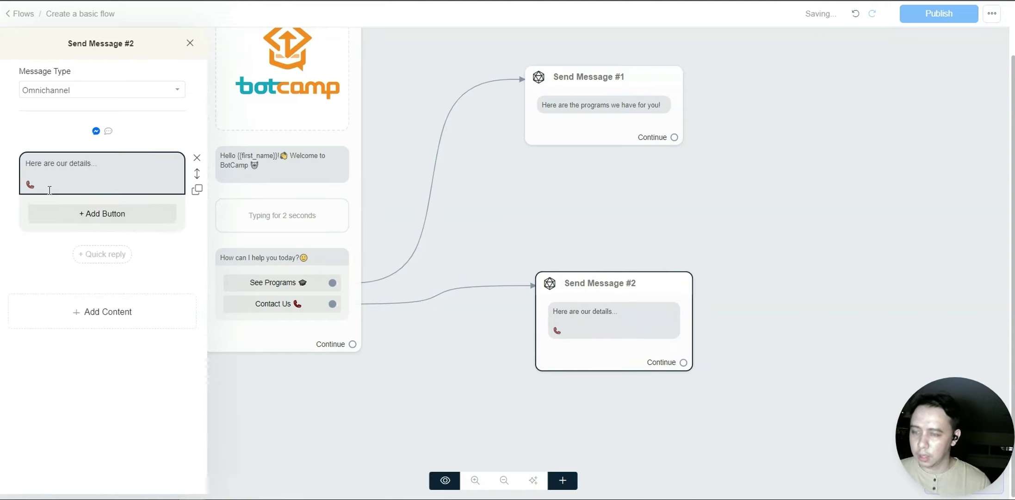
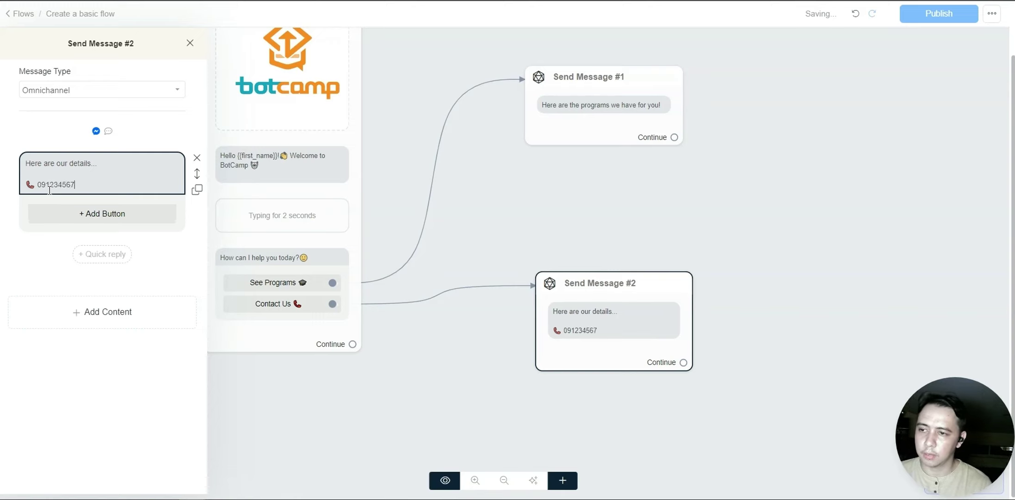
key(Return)
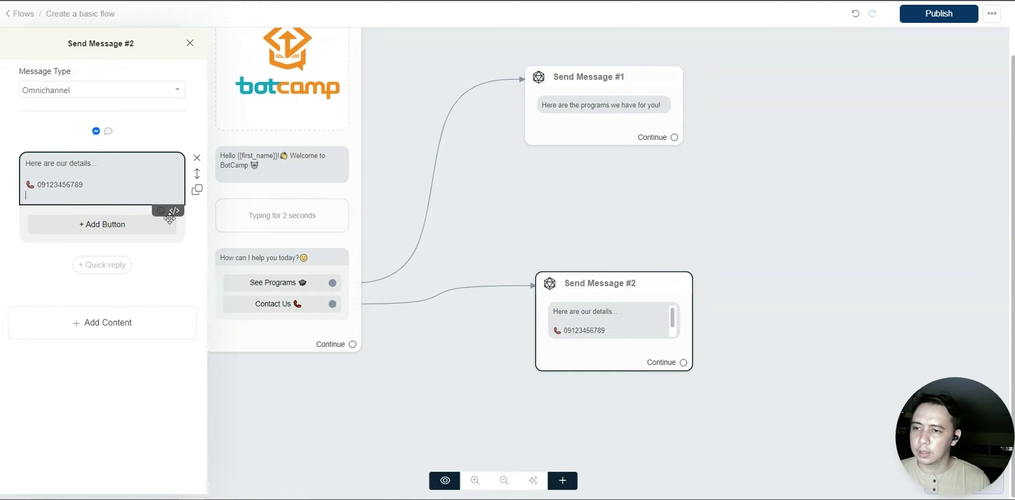
click(160, 211)
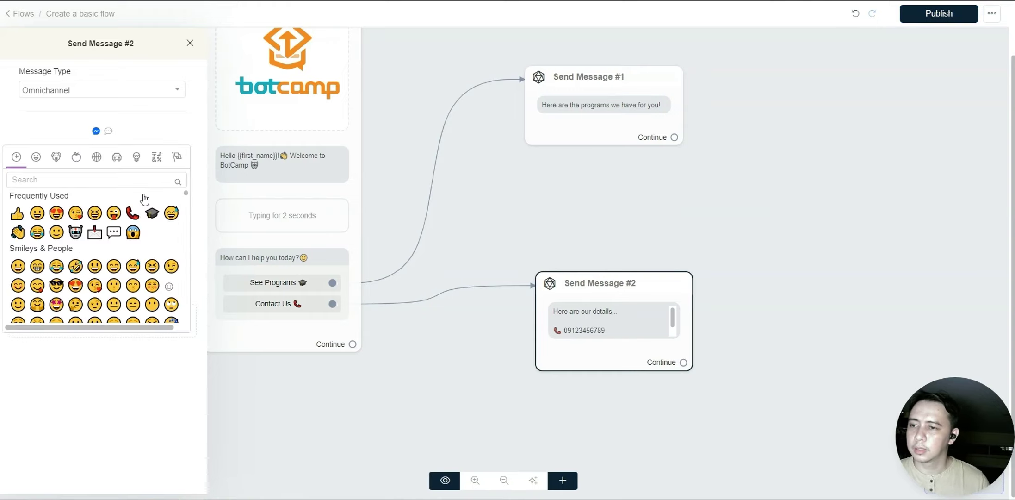
click(94, 232)
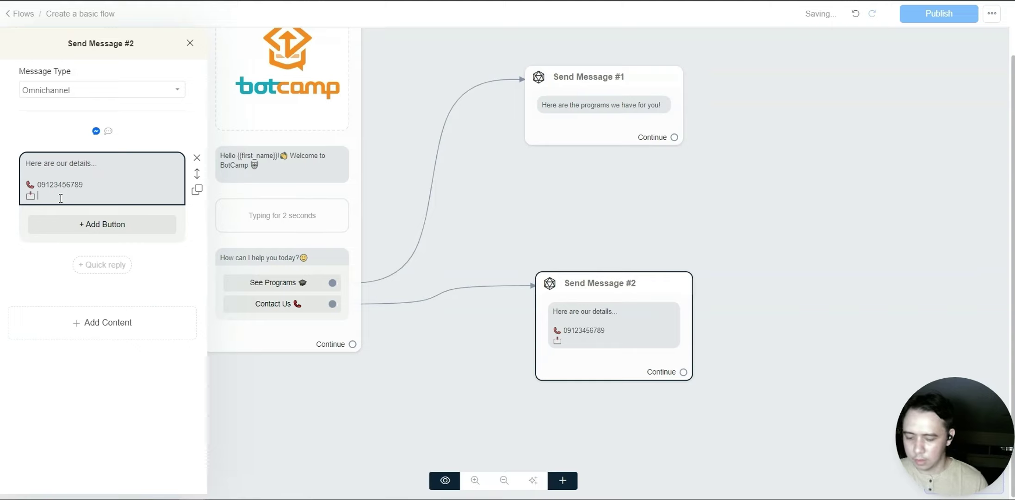
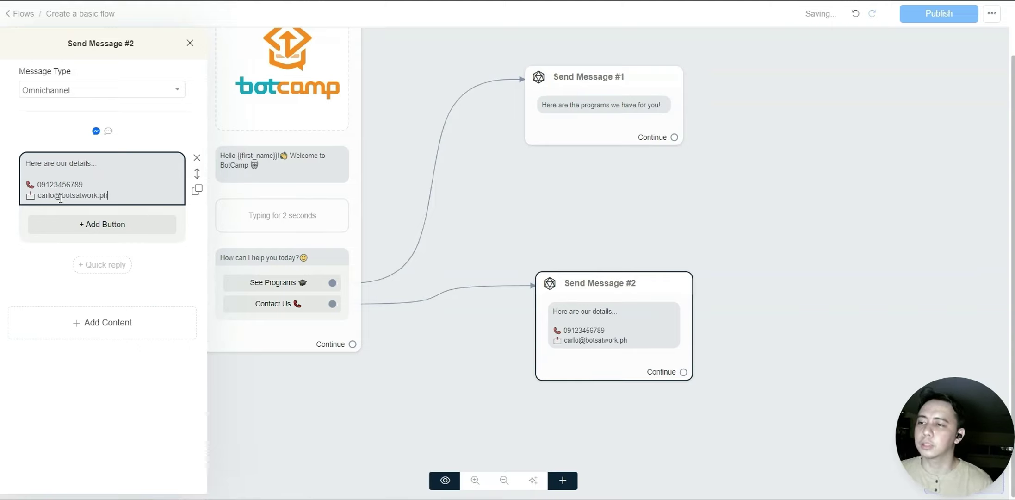
- Add a button labelled Home to the contact details message
click(100, 224)
click(100, 222)
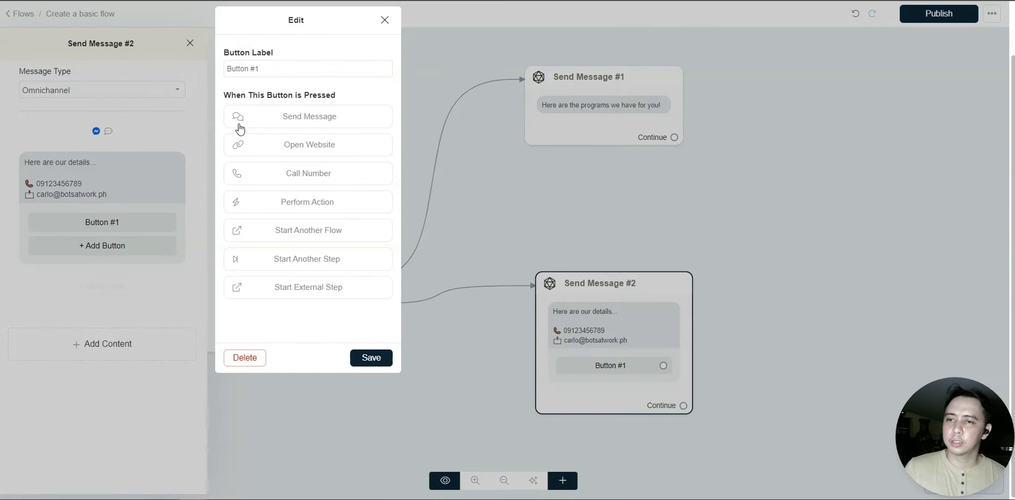
drag(266, 65, 222, 66)
text(Home Bu)
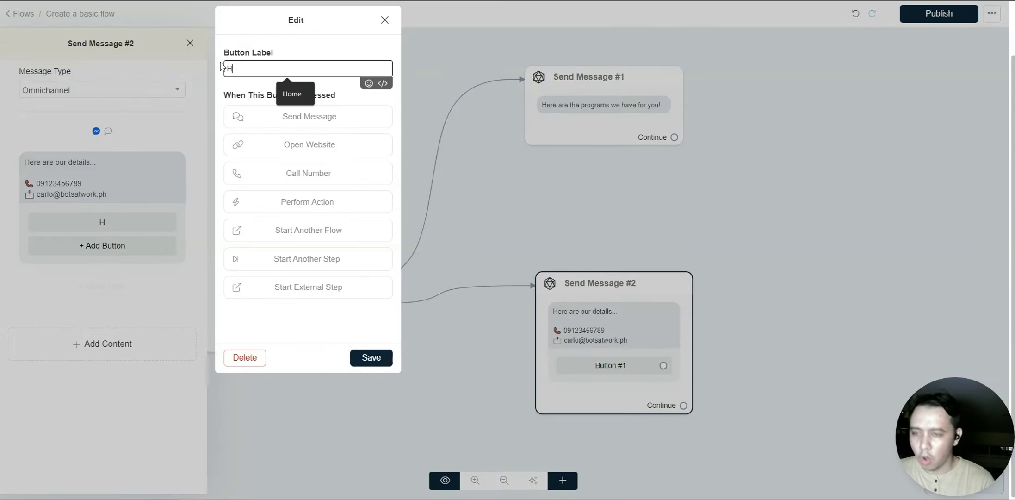
key(BackSpace)
key(BackSpace)
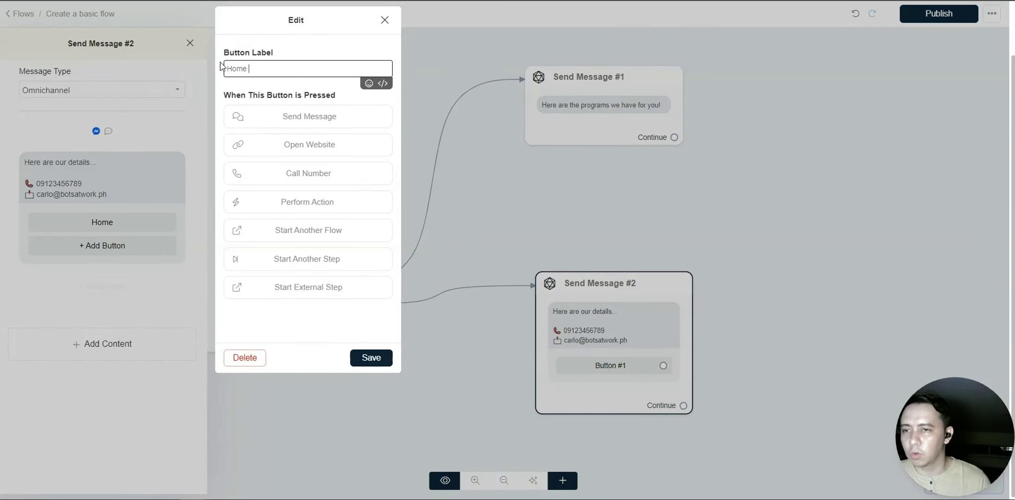
click(371, 357)
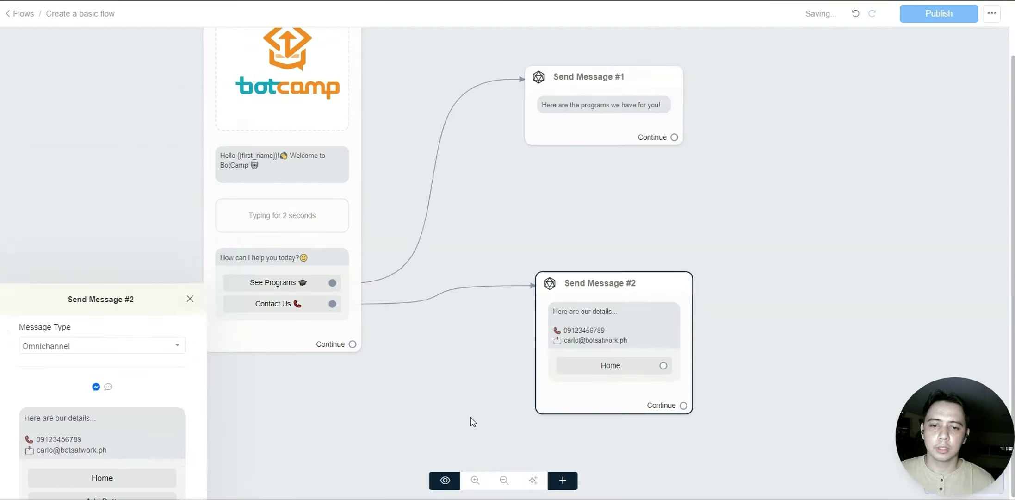
- Link the Home button back to the welcome node and shift the contact node up and right
drag(850, 389, 594, 113)
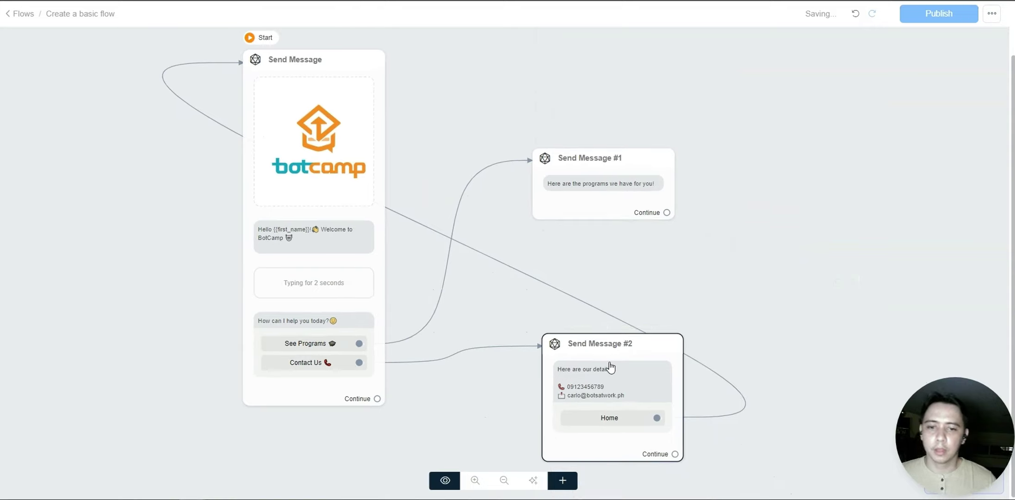
mouse_move(608, 365)
drag(608, 364, 616, 349)
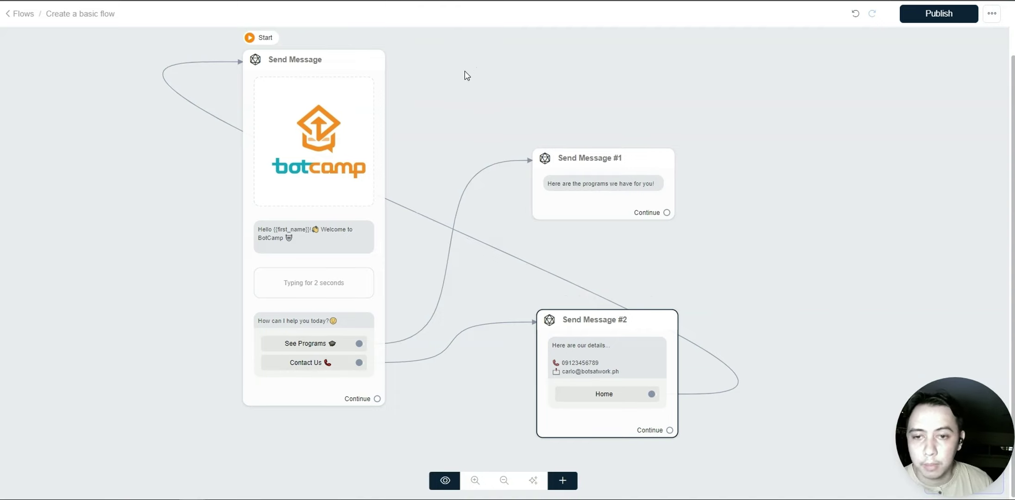
- Rename the first message node to Welcome Message
mouse_move(291, 62)
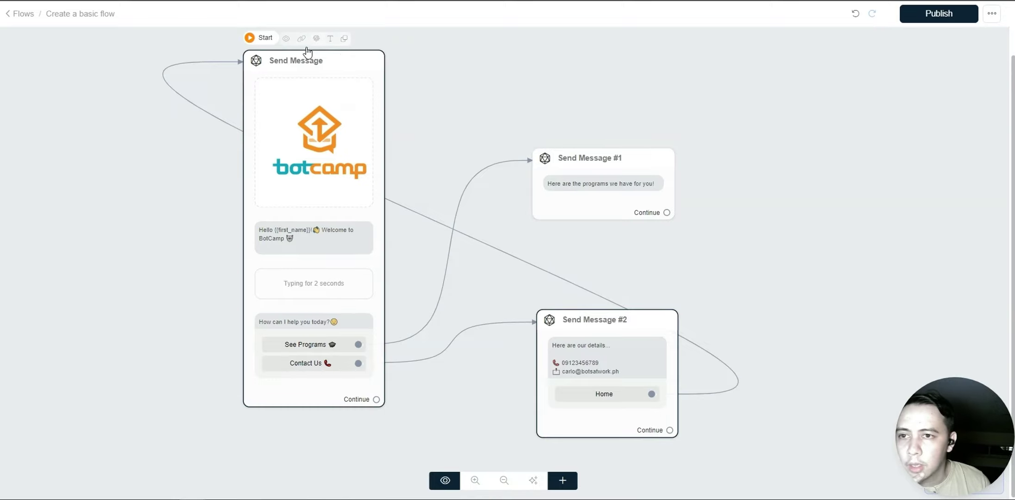
click(330, 43)
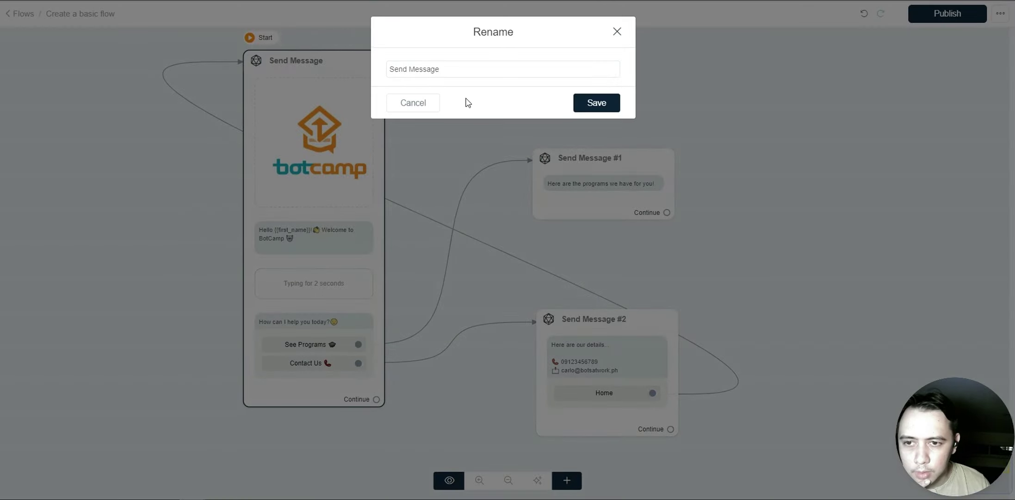
click(413, 102)
click(331, 39)
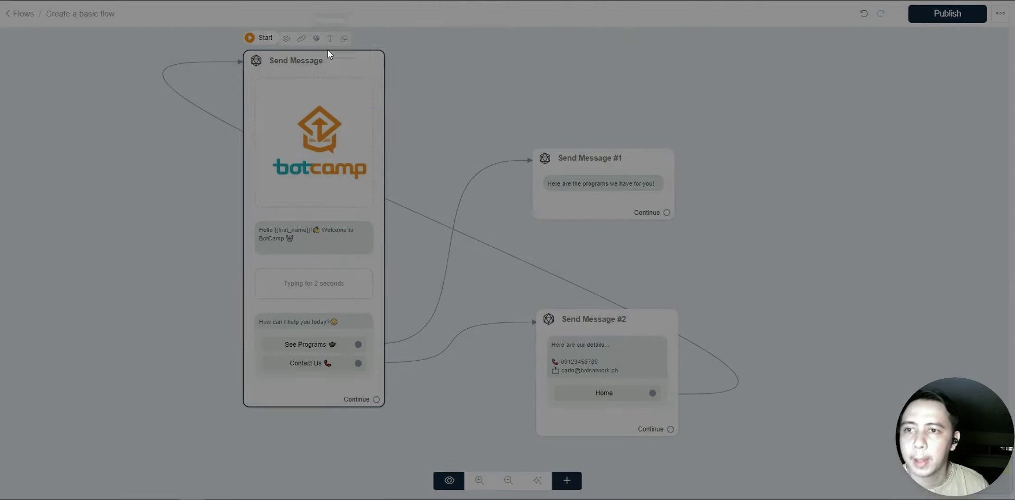
drag(462, 68, 372, 70)
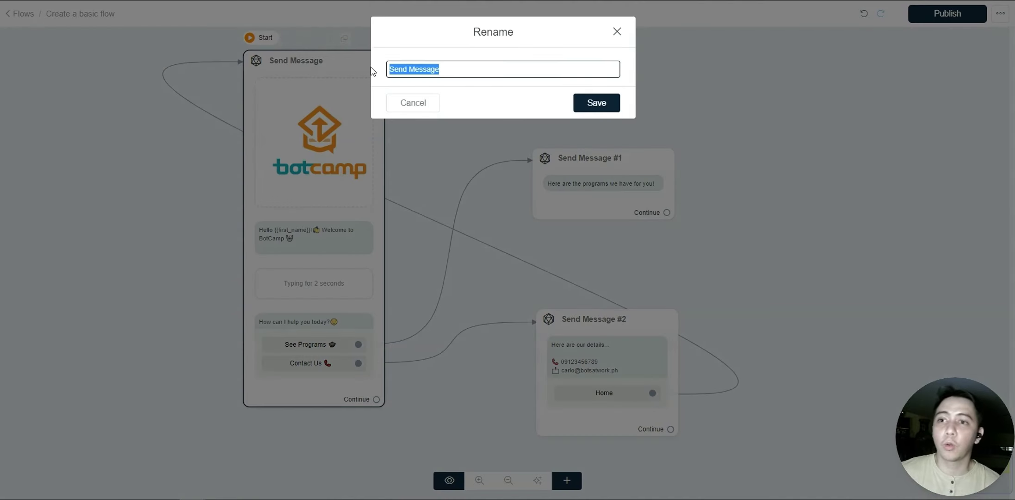
text(Welcome)
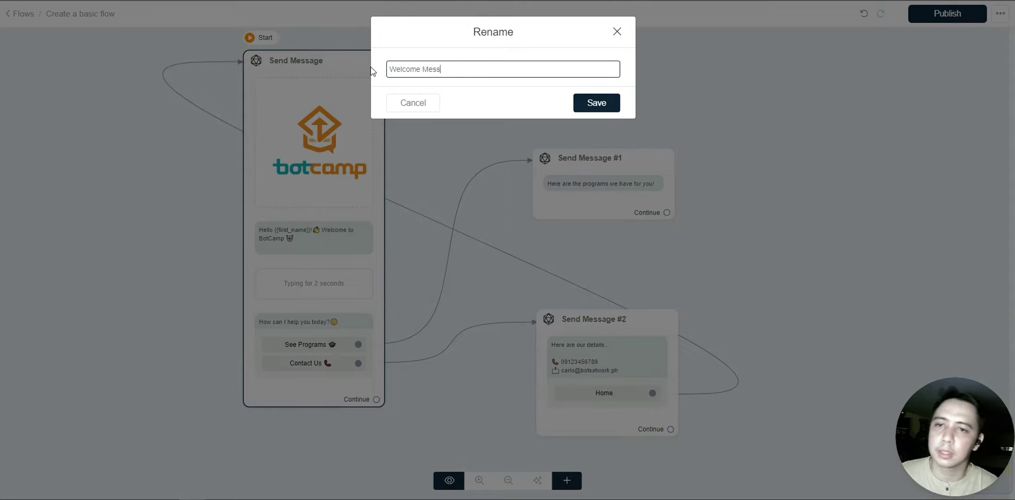
click(596, 102)
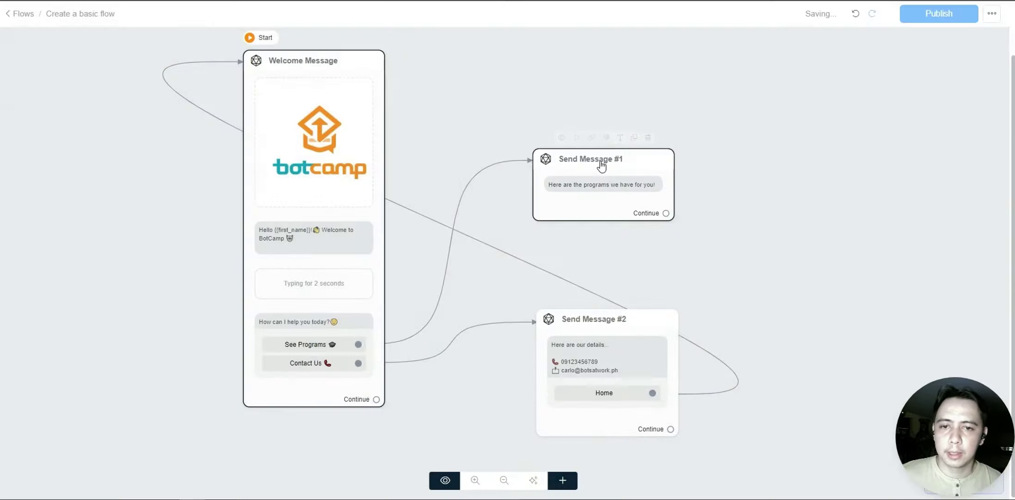
- Rename the programs message node to Show programs
click(621, 137)
drag(450, 69, 390, 64)
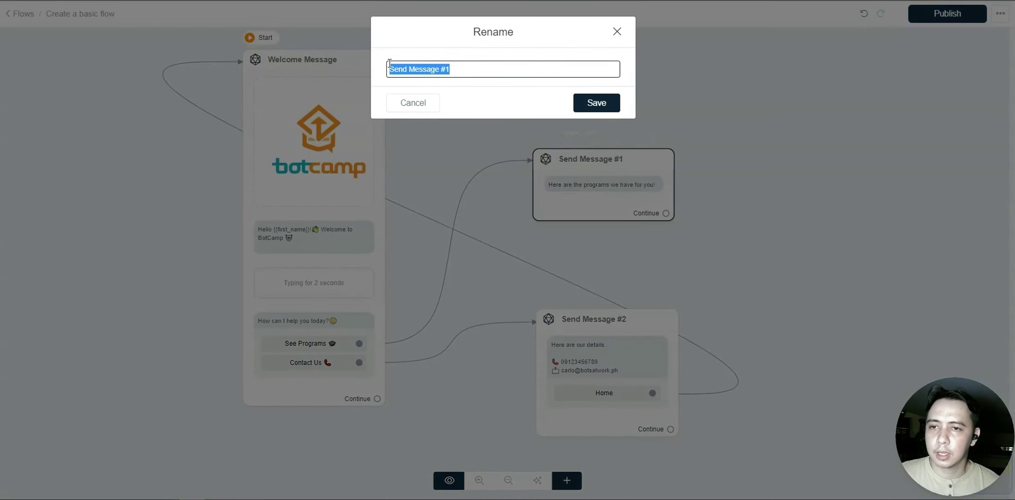
text(how p)
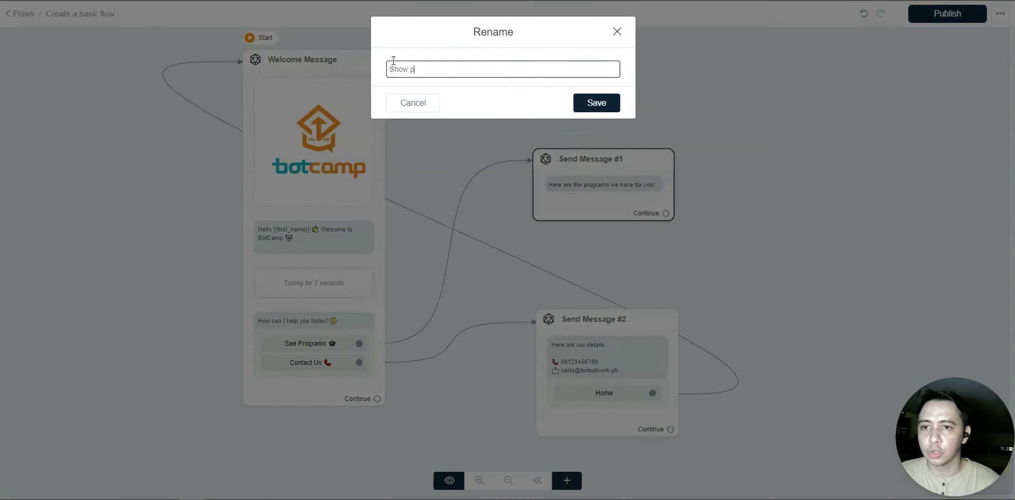
text(rograms)
click(577, 109)
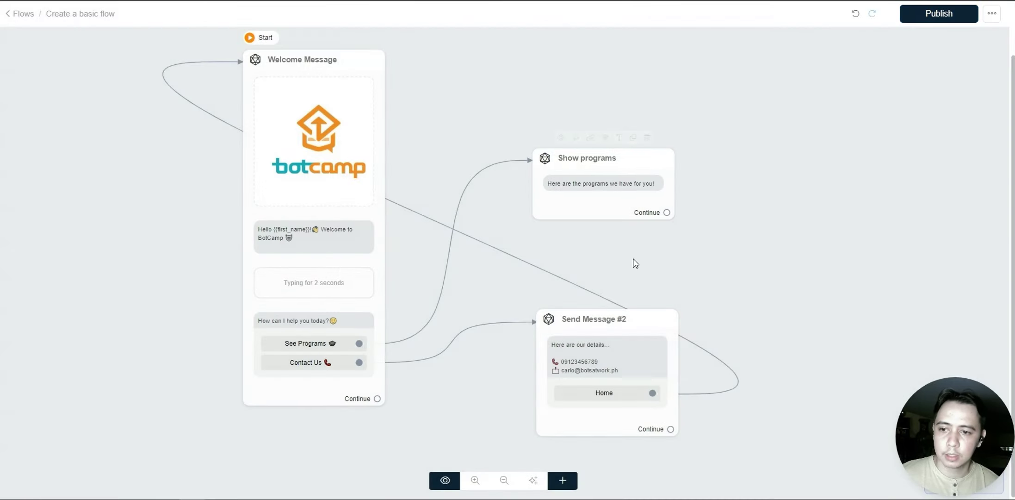
- Rename Send Message #2 to Show contact details
mouse_move(617, 200)
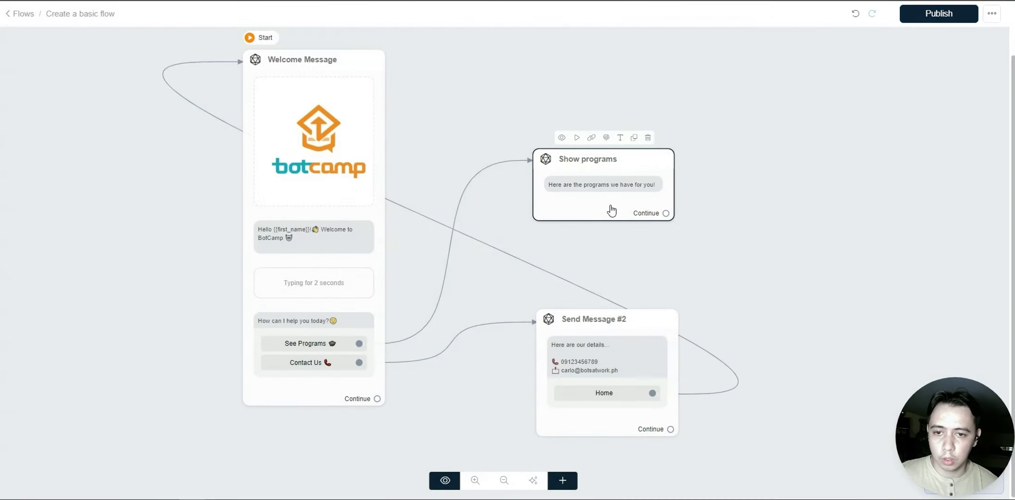
scroll(766, 222, down, 3)
click(623, 217)
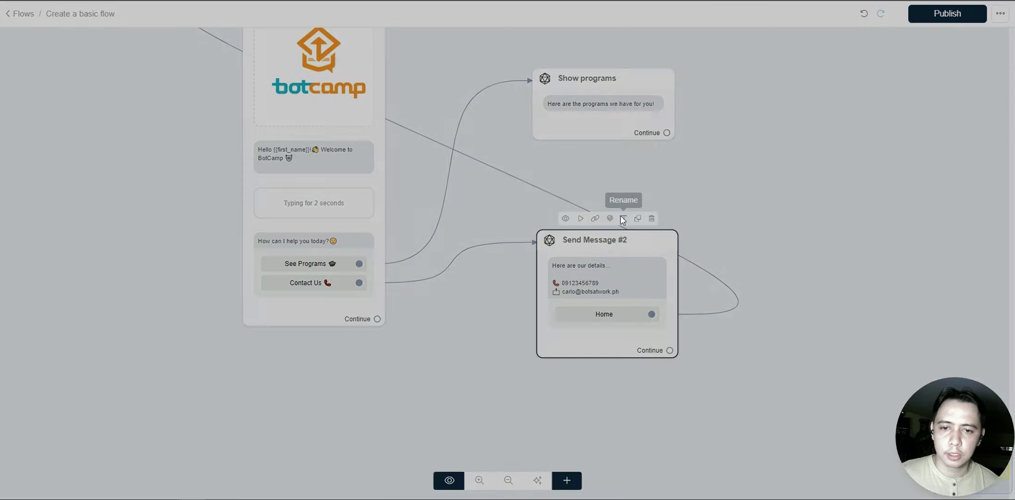
drag(452, 69, 379, 64)
text(Co)
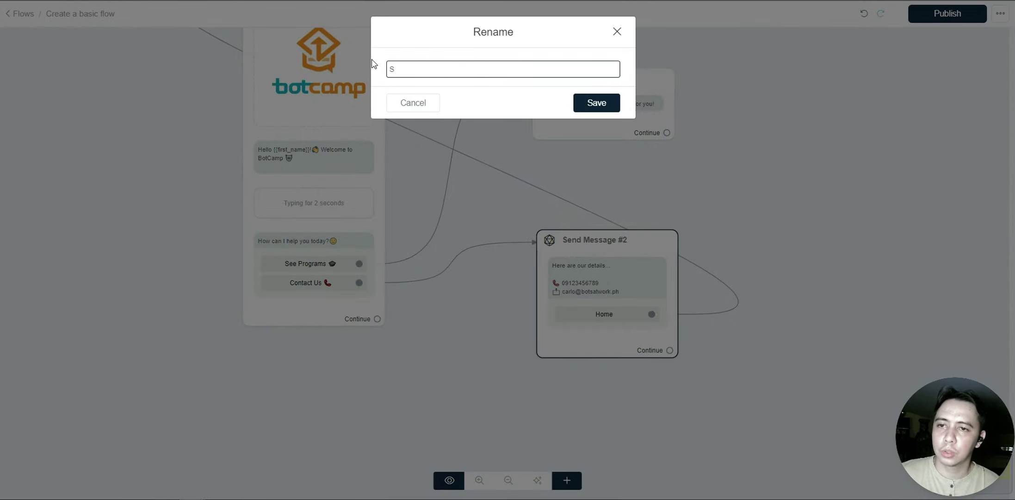
text(w contact deta)
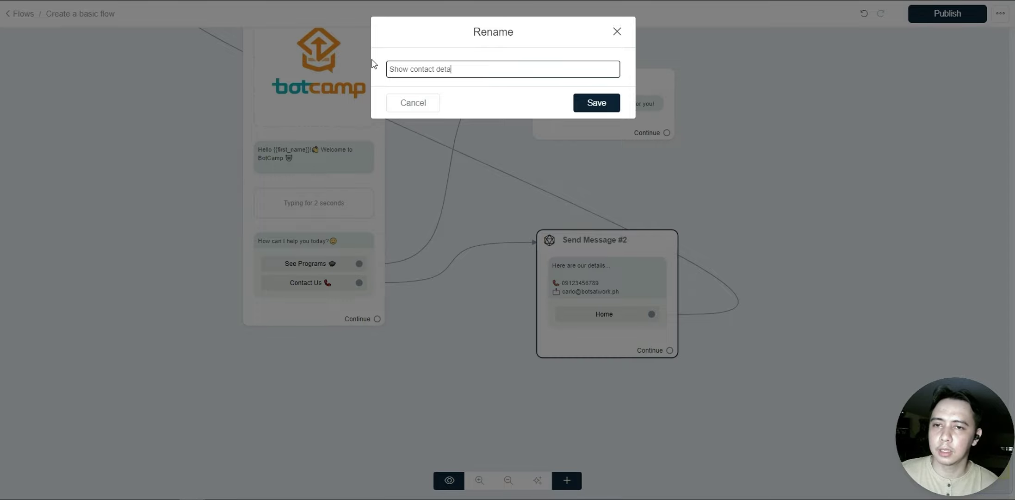
text(ils)
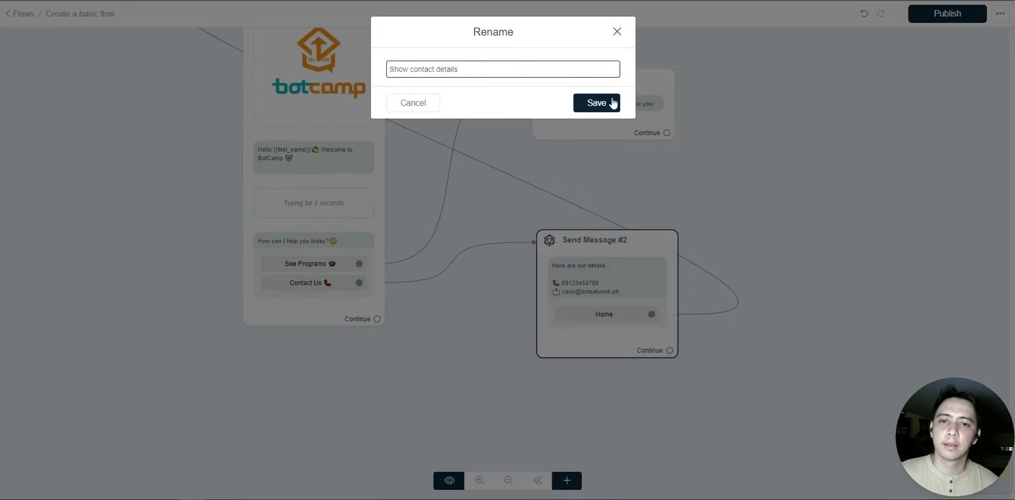
click(612, 102)
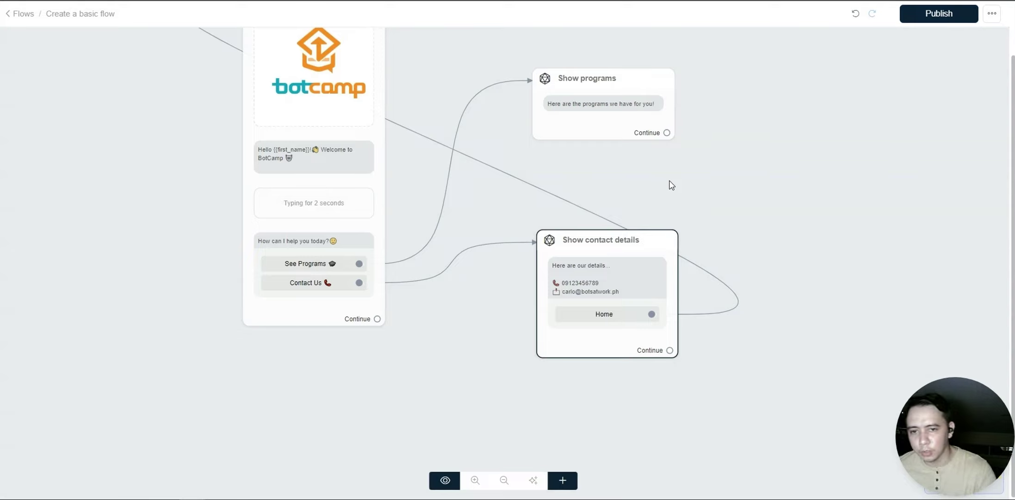
scroll(690, 199, up, 3)
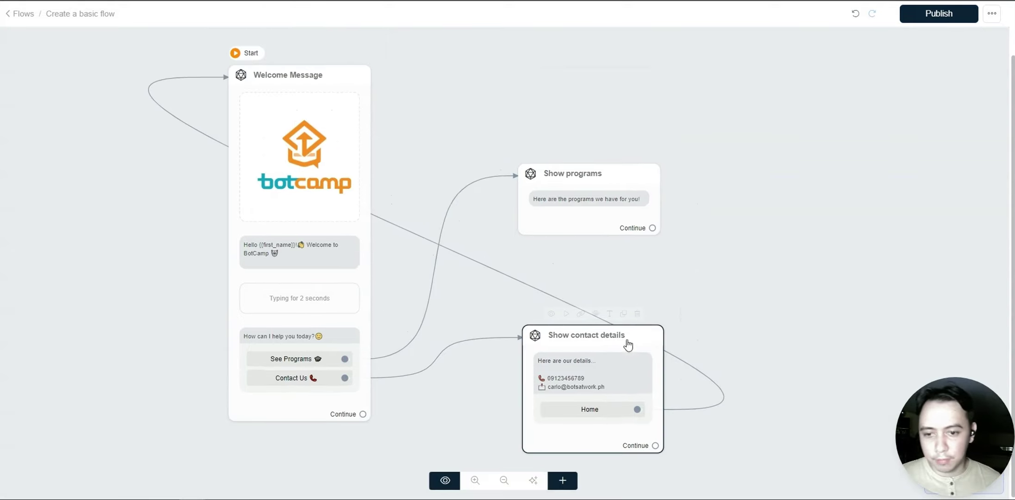
- Move the Show contact details node slightly up and left
drag(630, 345, 630, 317)
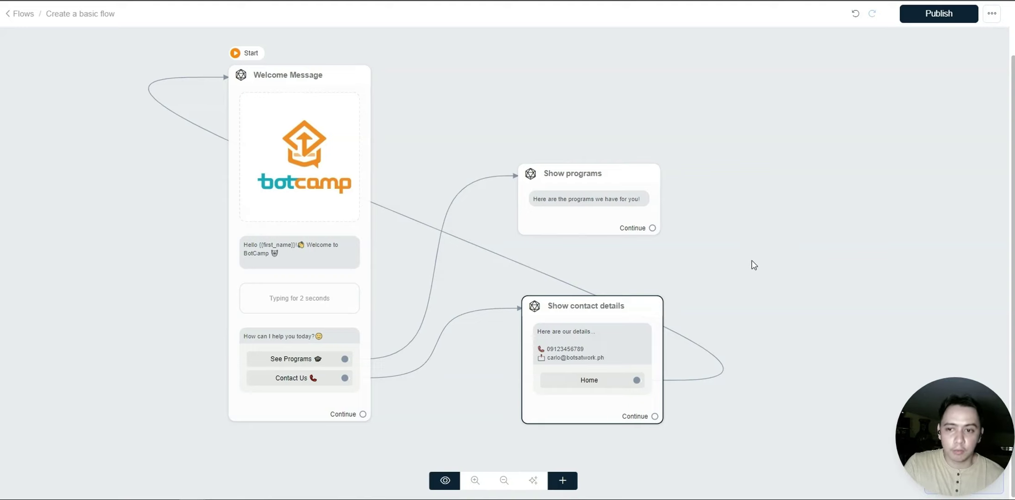
mouse_move(646, 307)
drag(646, 306, 644, 307)
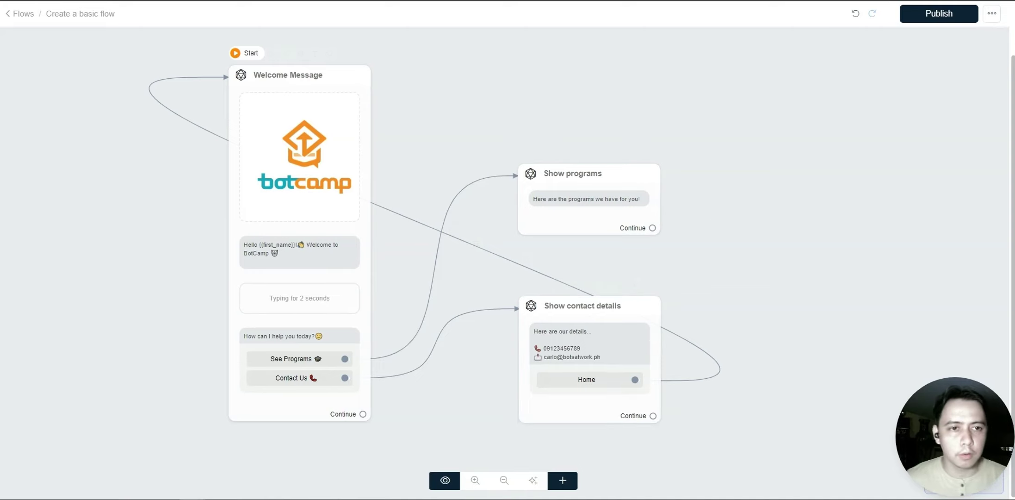
- Publish the flow and launch its preview in Messenger
click(942, 15)
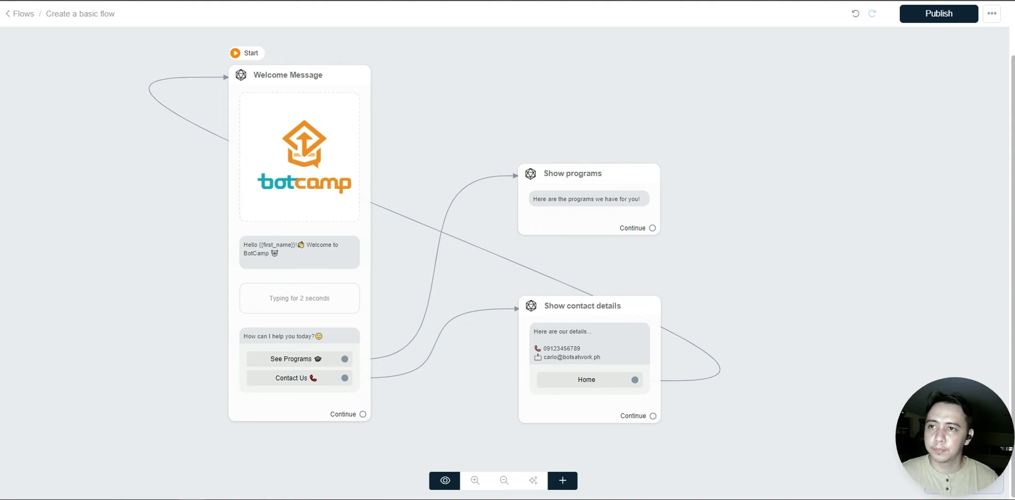
click(451, 486)
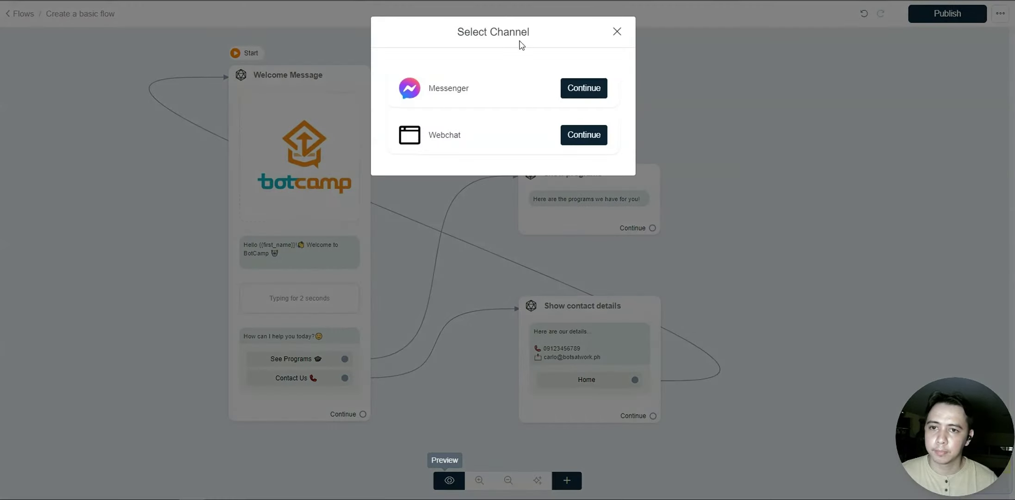
click(594, 95)
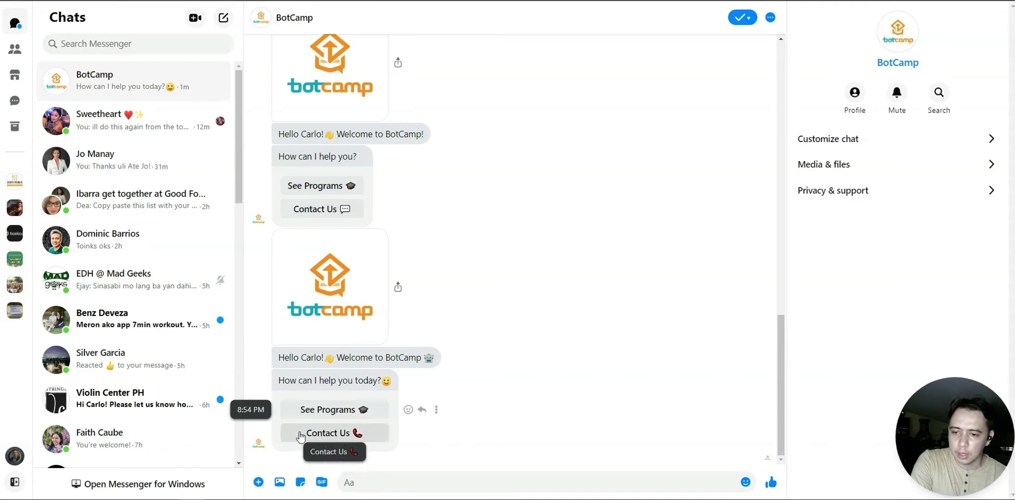
- Test the Contact Us, Home and See Programs replies in the BotCamp Messenger chat
click(336, 436)
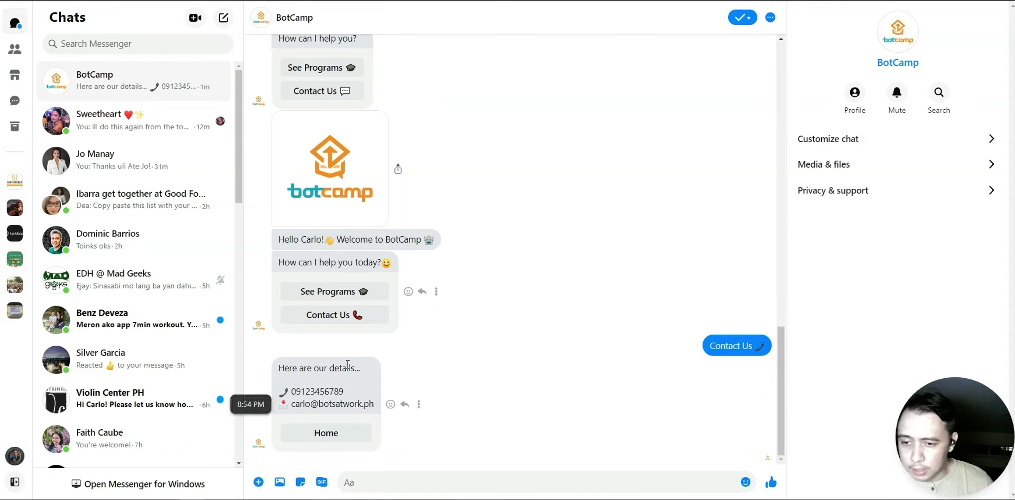
click(316, 434)
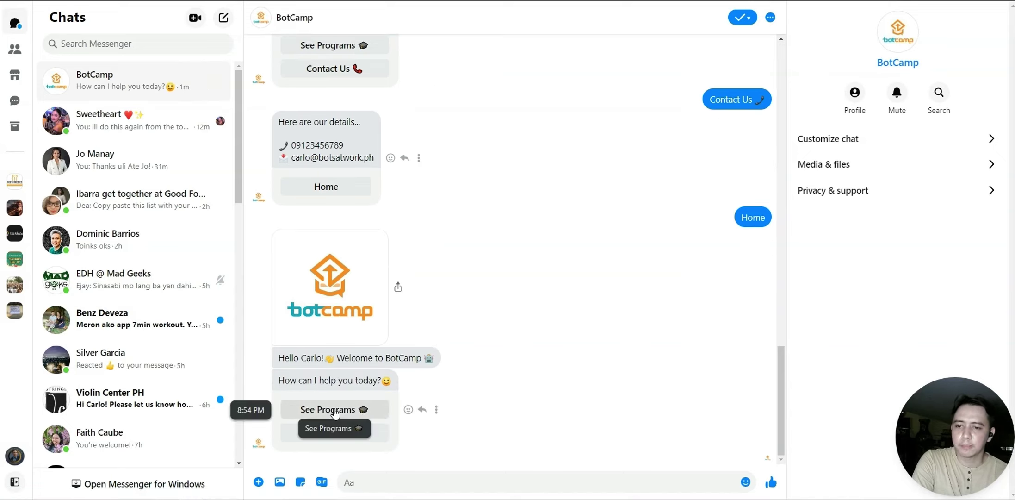
click(335, 410)
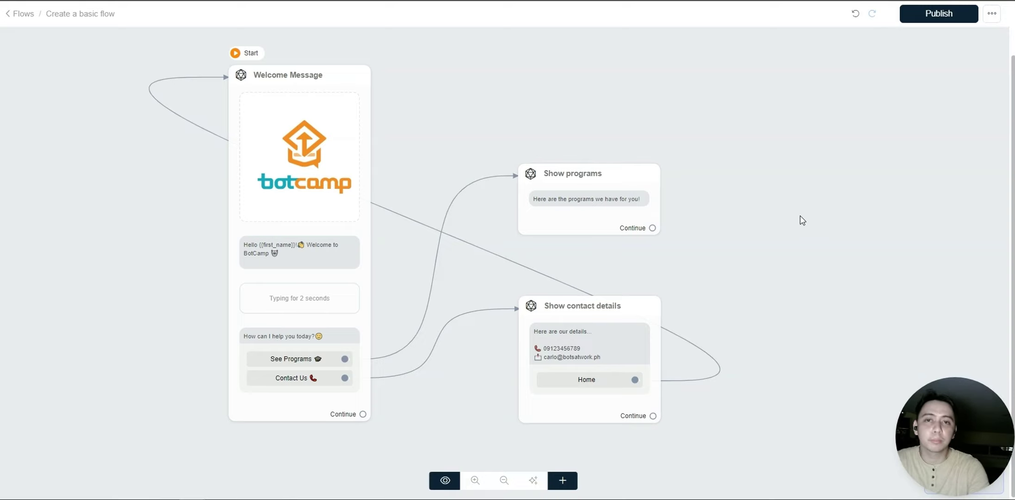
- Add a new Send Message step right of the flow containing a GIF block
scroll(856, 218, right, 3)
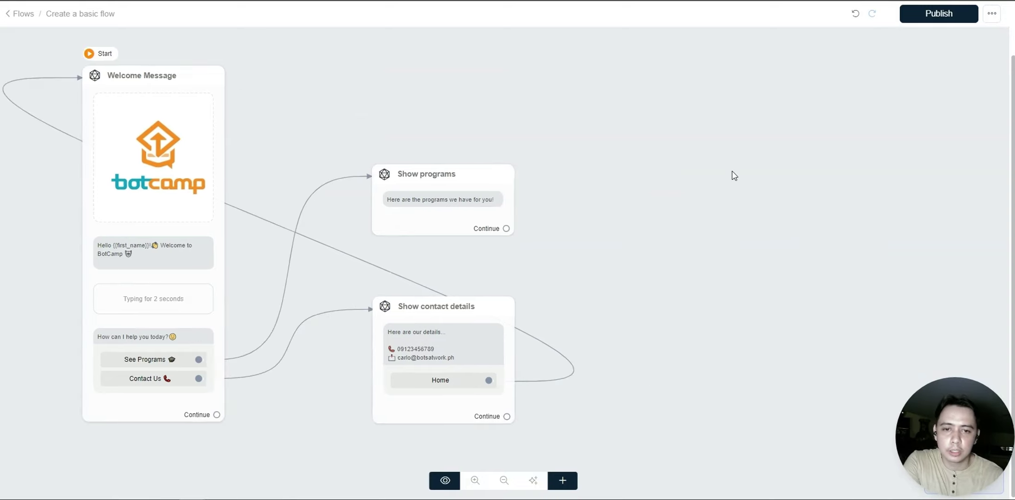
click(623, 314)
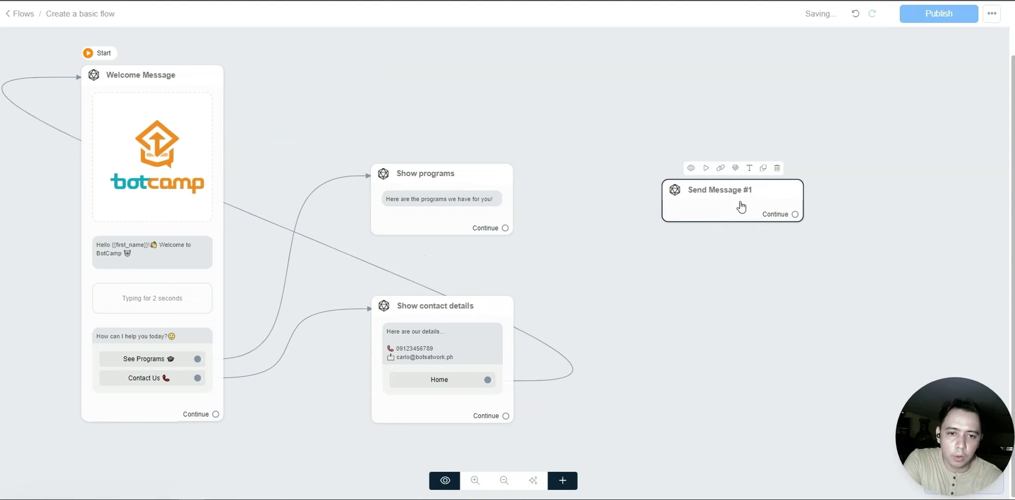
click(739, 209)
click(73, 242)
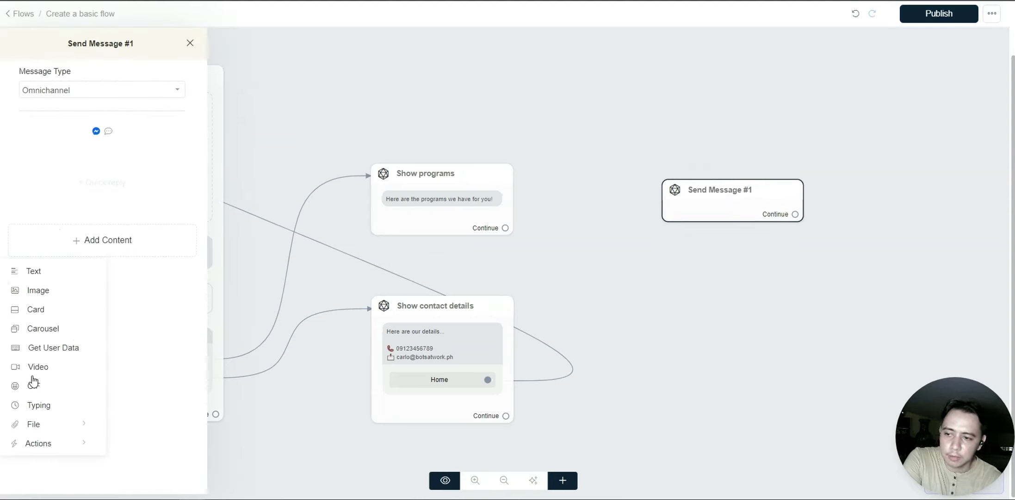
click(46, 386)
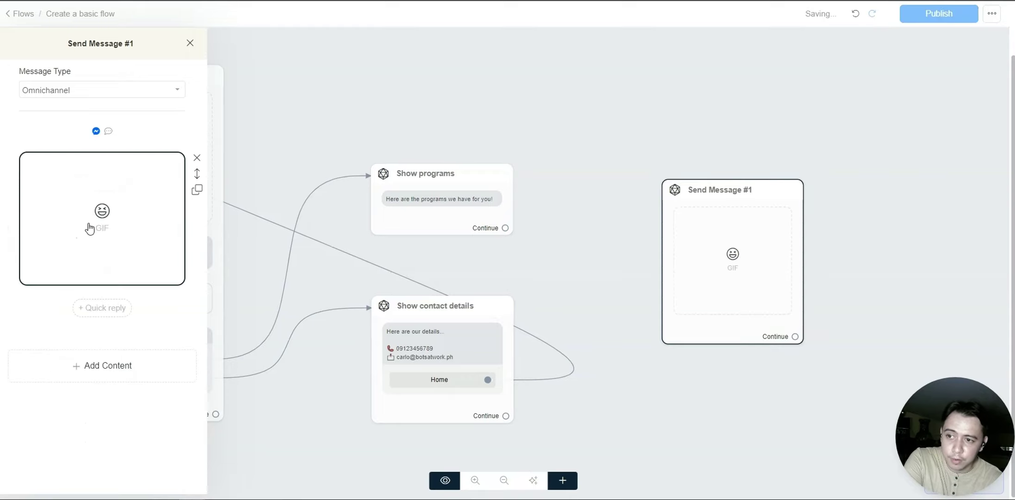
- Search GIPHY for 'happy' and 'Helloe', then close the search without choosing a GIF
click(91, 228)
click(440, 51)
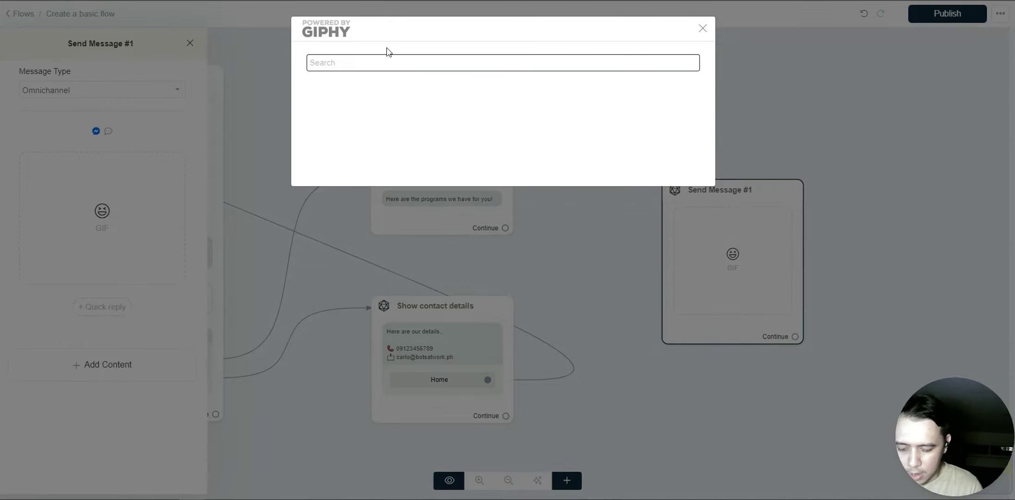
text(happy)
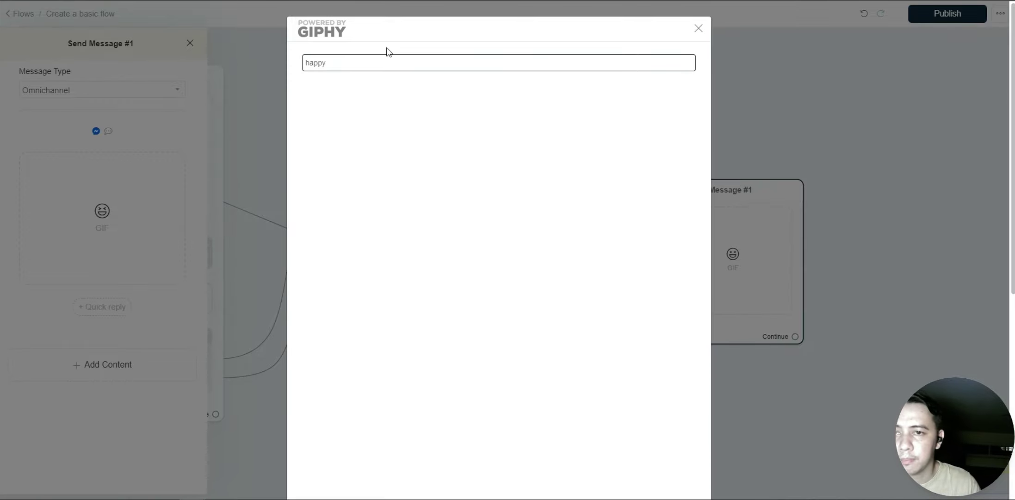
scroll(485, 353, down, 3)
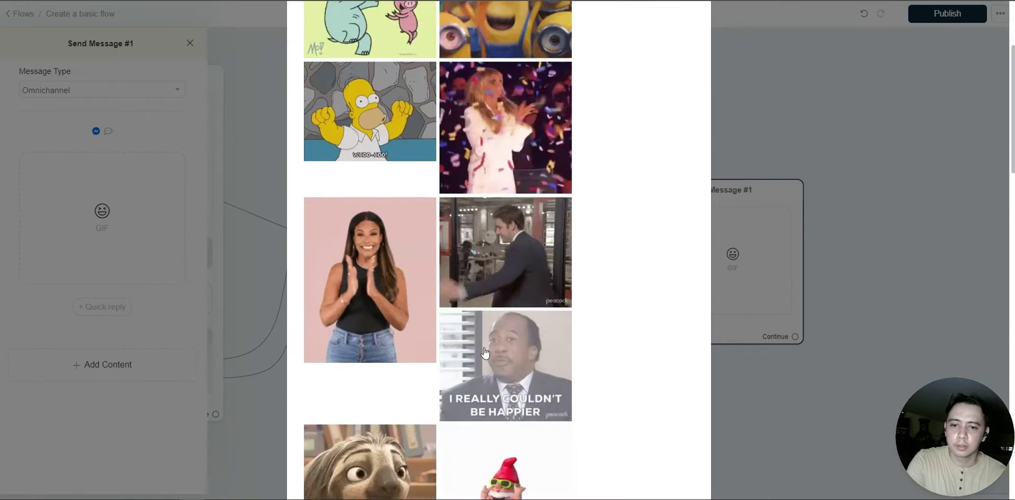
scroll(648, 79, up, 3)
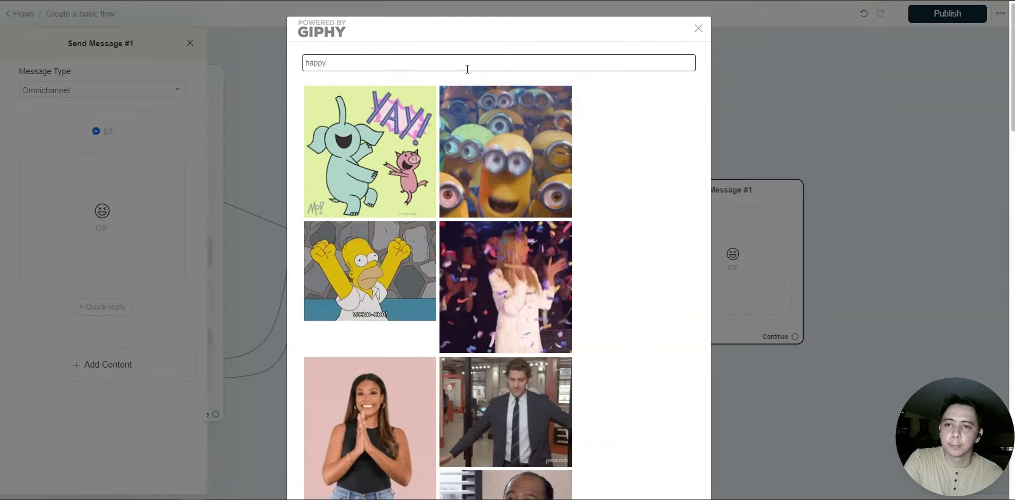
double_click(467, 69)
text(Helloe)
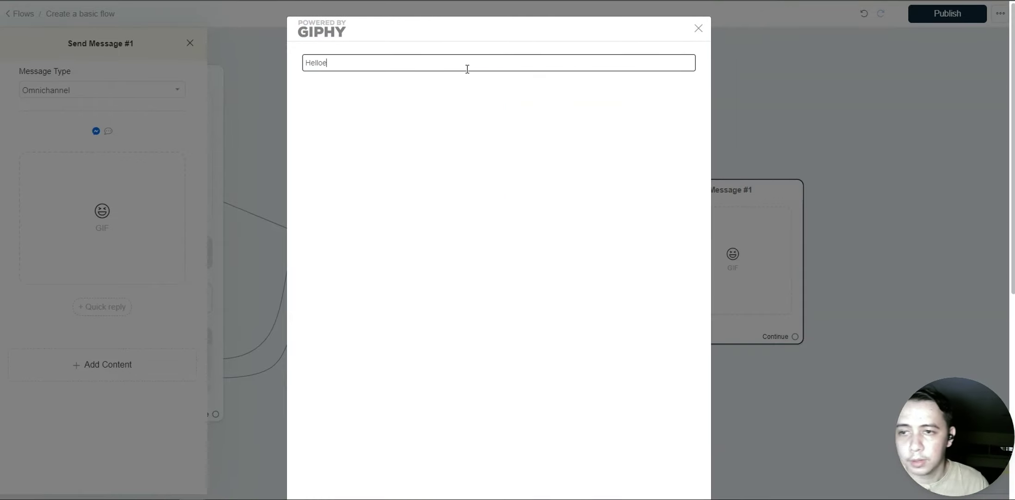
scroll(468, 69, down, 1)
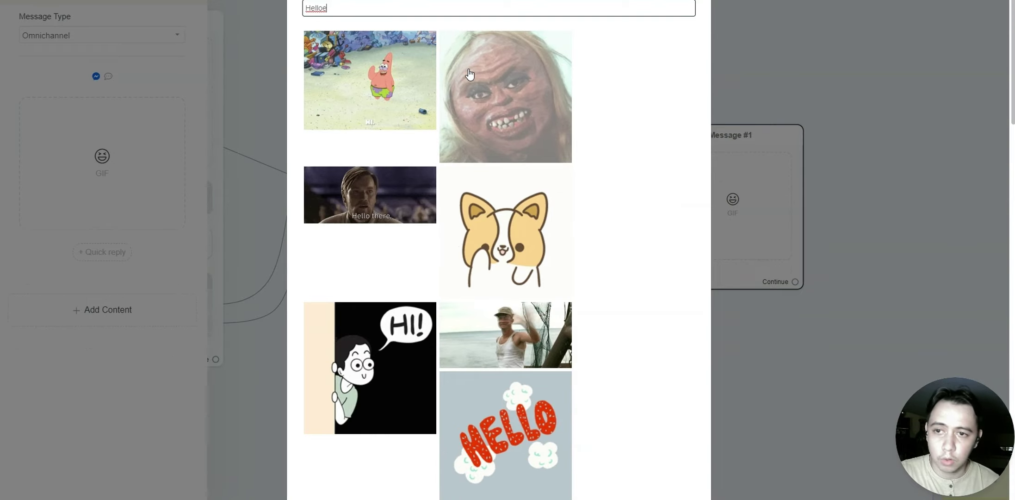
click(507, 184)
click(645, 94)
click(621, 67)
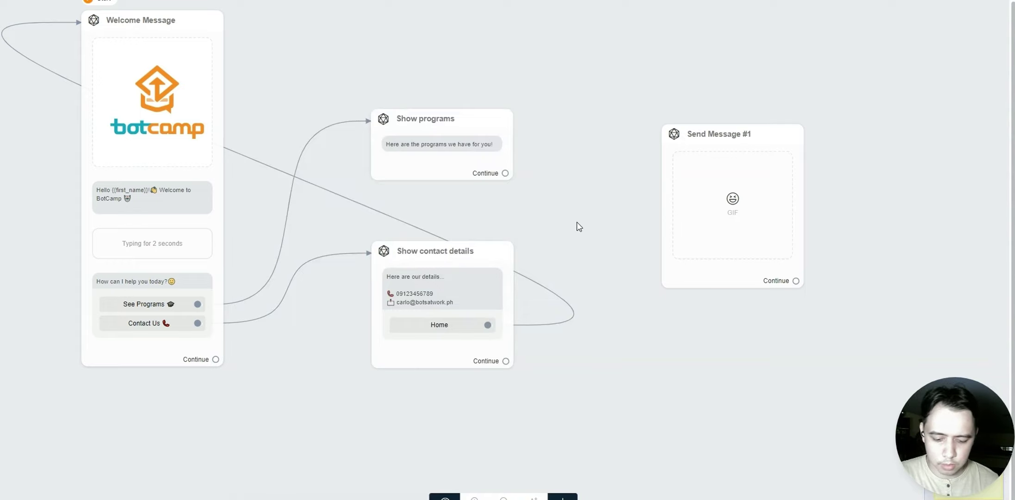
scroll(578, 224, up, 2)
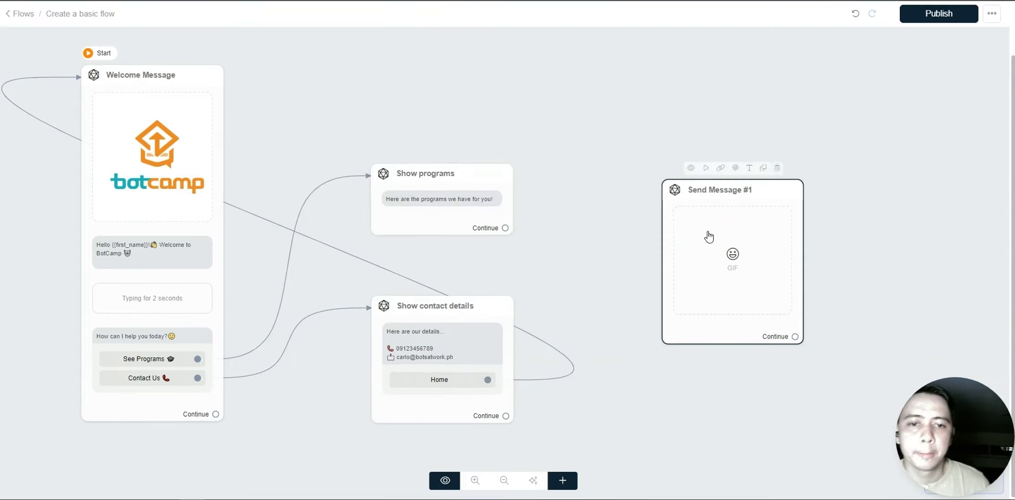
- Move Send Message #1 up and left and delete its empty GIF block
drag(707, 233, 655, 222)
click(671, 214)
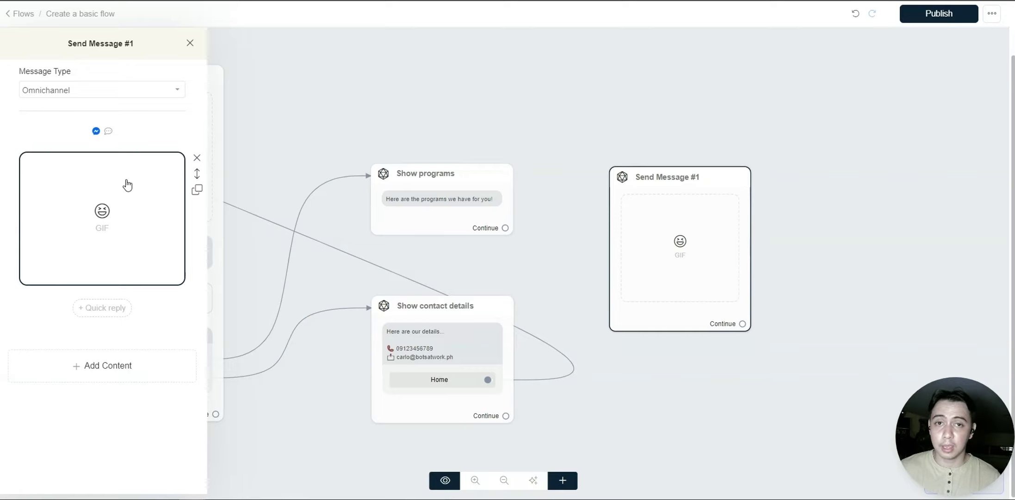
click(198, 158)
click(706, 102)
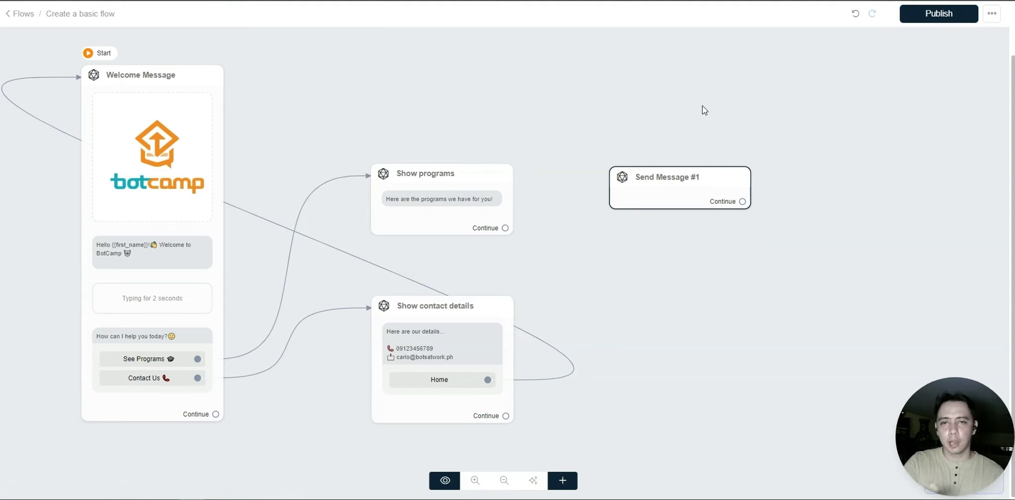